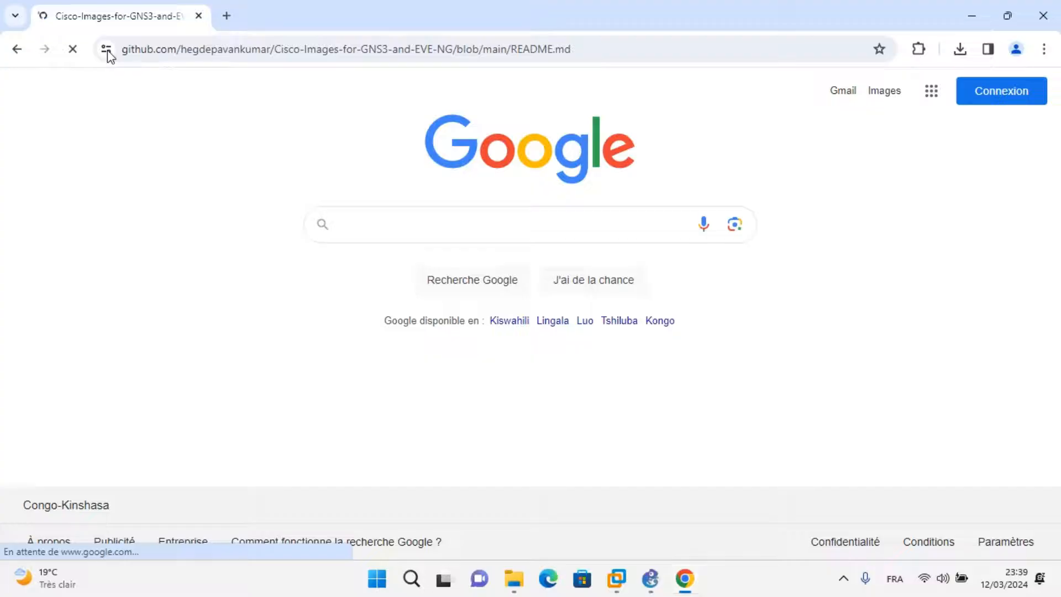
Examine the README's download lists of Cisco IOS router, IOU and ASA firewall images for GNS3.
left_click_drag(1056, 88, 1057, 136)
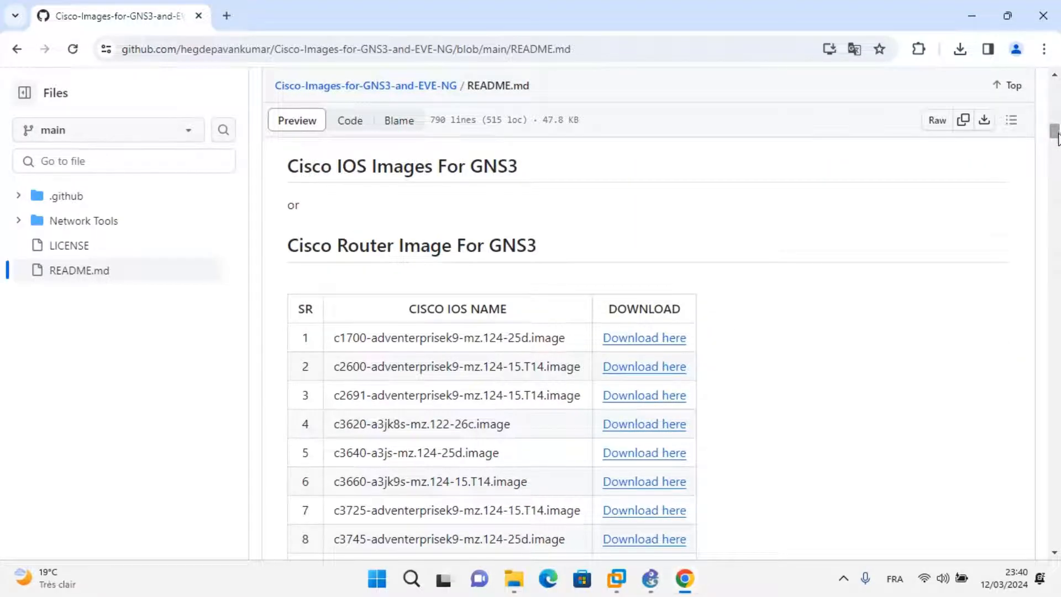
scroll(1057, 138, "down", 4)
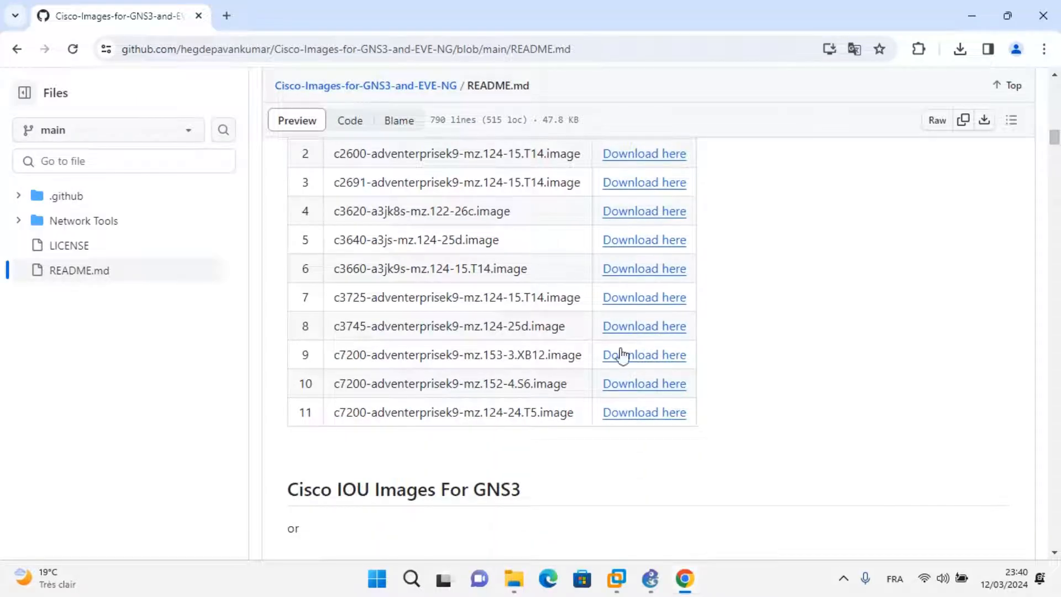
left_click_drag(741, 436, 459, 90)
left_click(864, 402)
scroll(1055, 155, "down", 8)
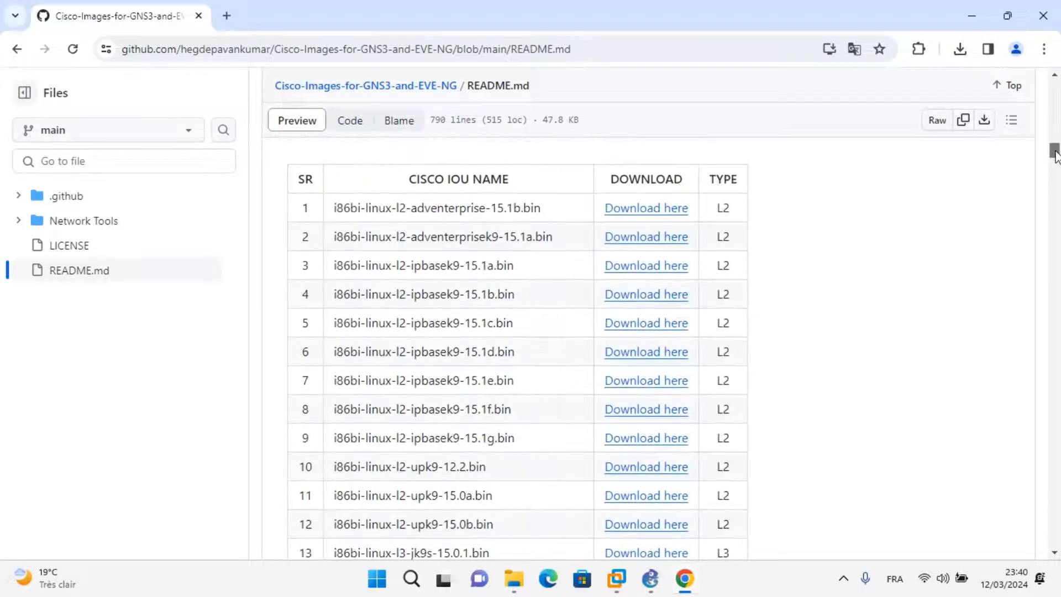
left_click_drag(756, 210, 707, 595)
left_click(1022, 302)
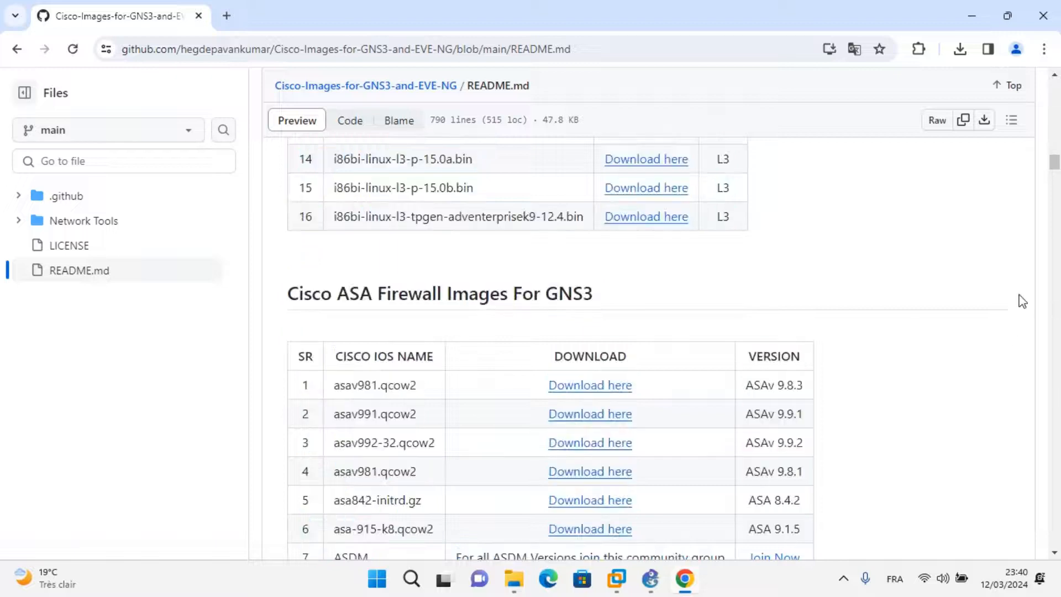
left_click_drag(1056, 166, 1056, 188)
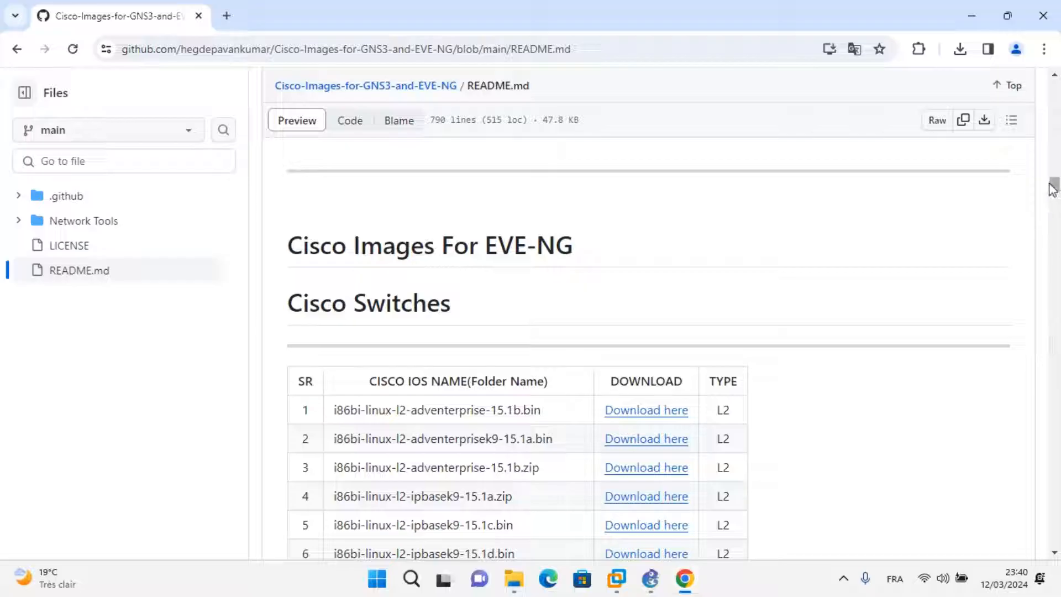
Download the L3 image i86bi-linux-l3-jk9s-15.0.1 from the GNS3 IOU images list through its MEGA page.
left_click_drag(1056, 187, 1056, 158)
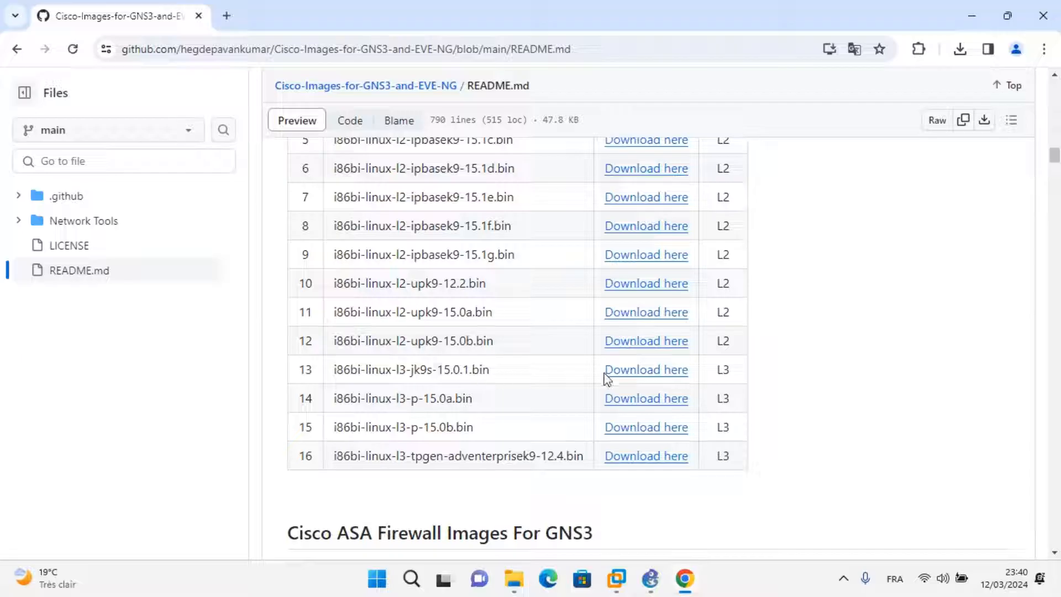
left_click(637, 376)
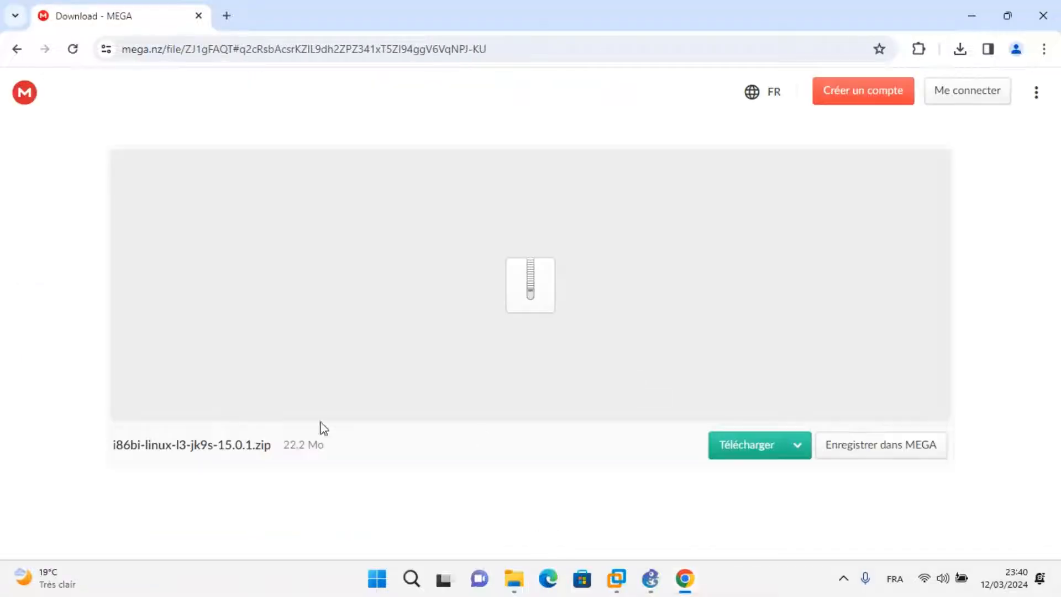
left_click(749, 450)
Return to the README and download the L2 switch image i86bi-linux-l2-adventerprisek9-15.1a from its MEGA page.
left_click(17, 50)
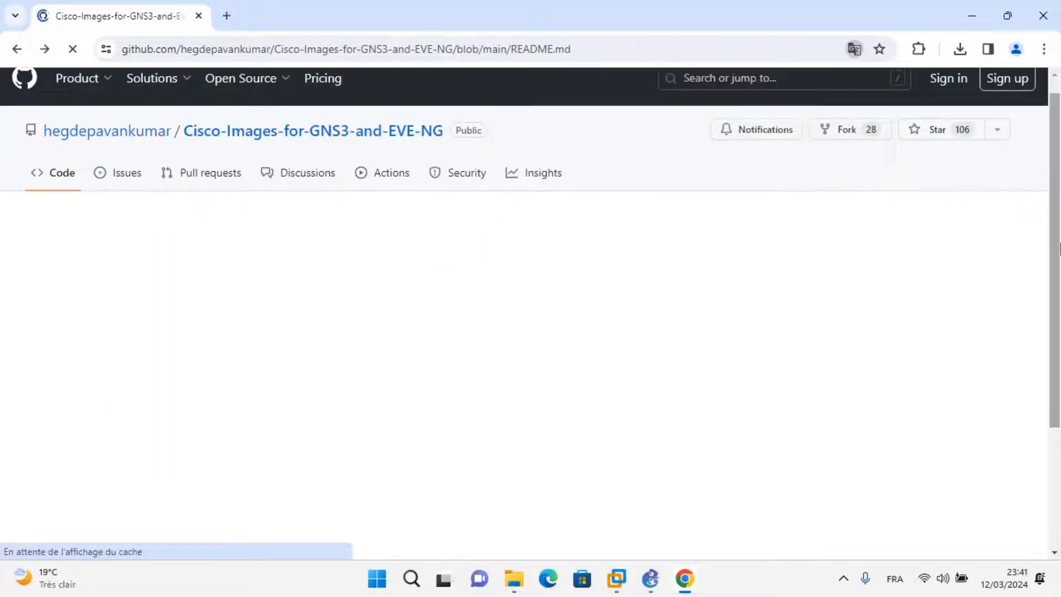
left_click_drag(1060, 306, 1059, 355)
left_click_drag(1056, 88, 1057, 150)
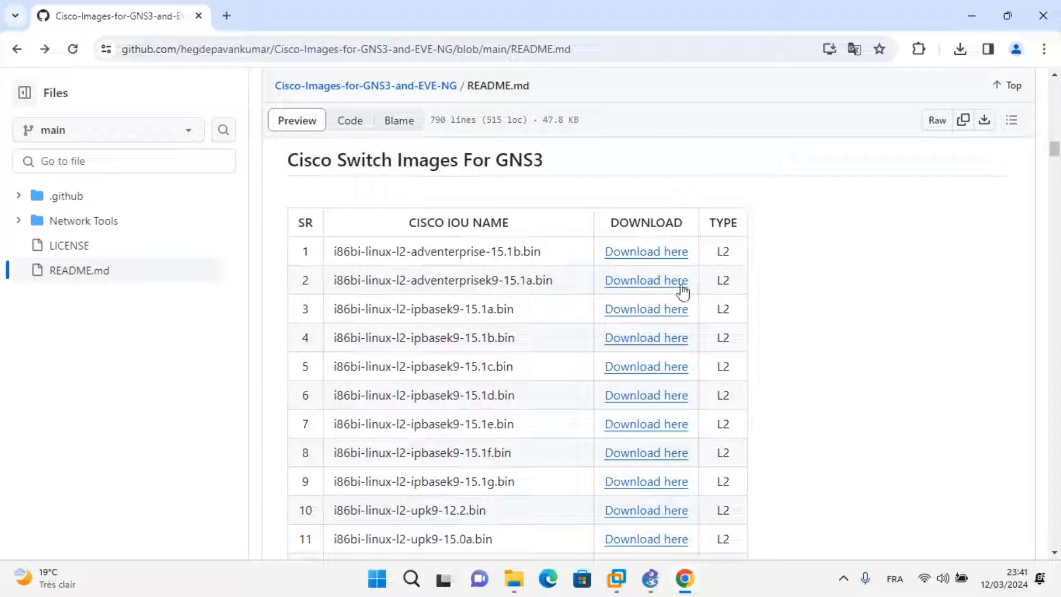
left_click(656, 283)
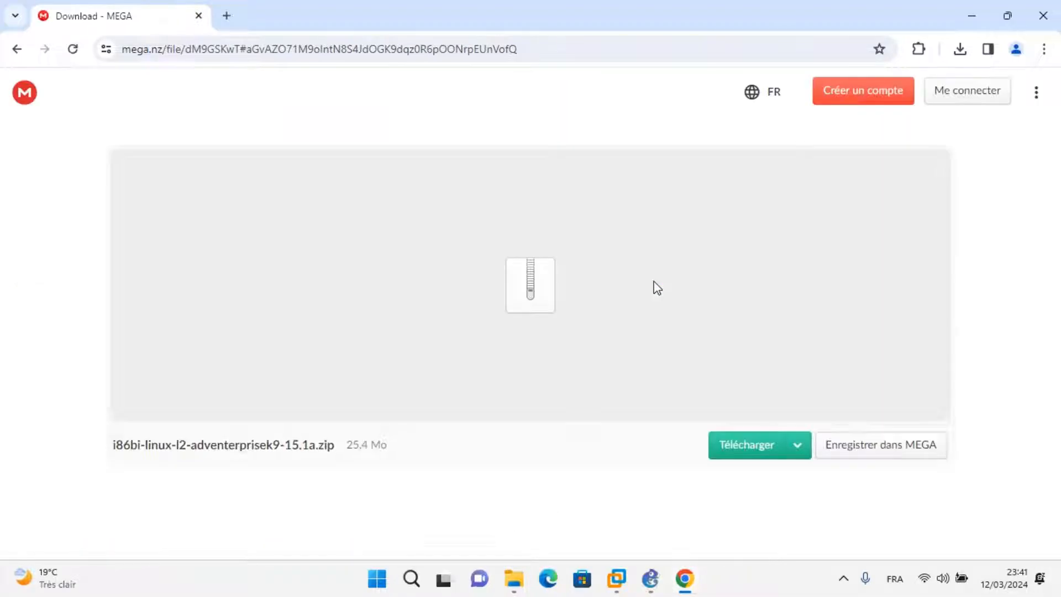
left_click(757, 449)
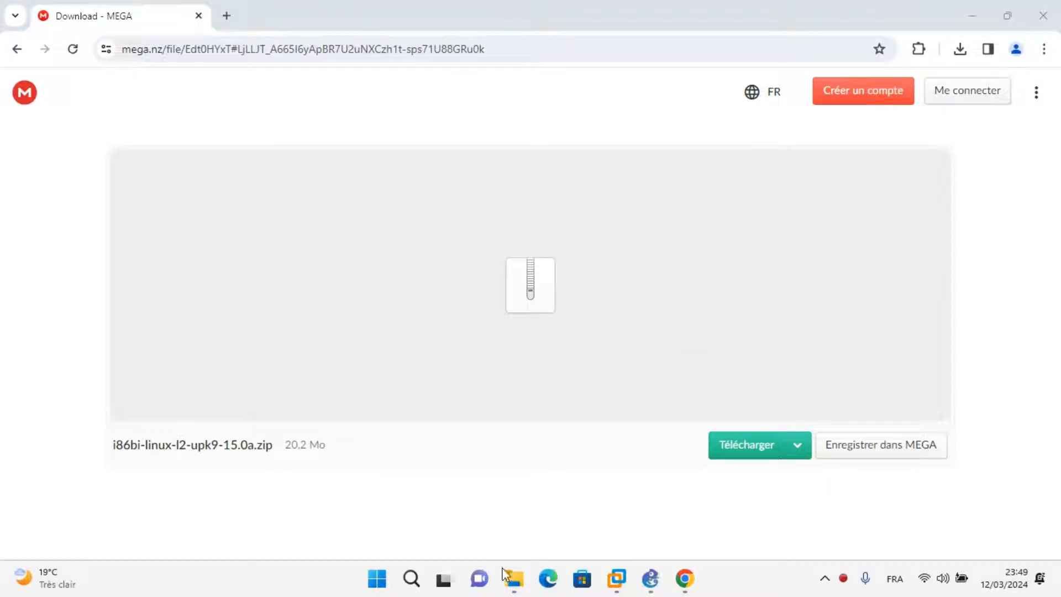
In File Explorer's downloads folder, extract the i86bi-linux-l3-jk9s-15.0.1 archive with WinRAR using the default extraction options.
left_click(518, 582)
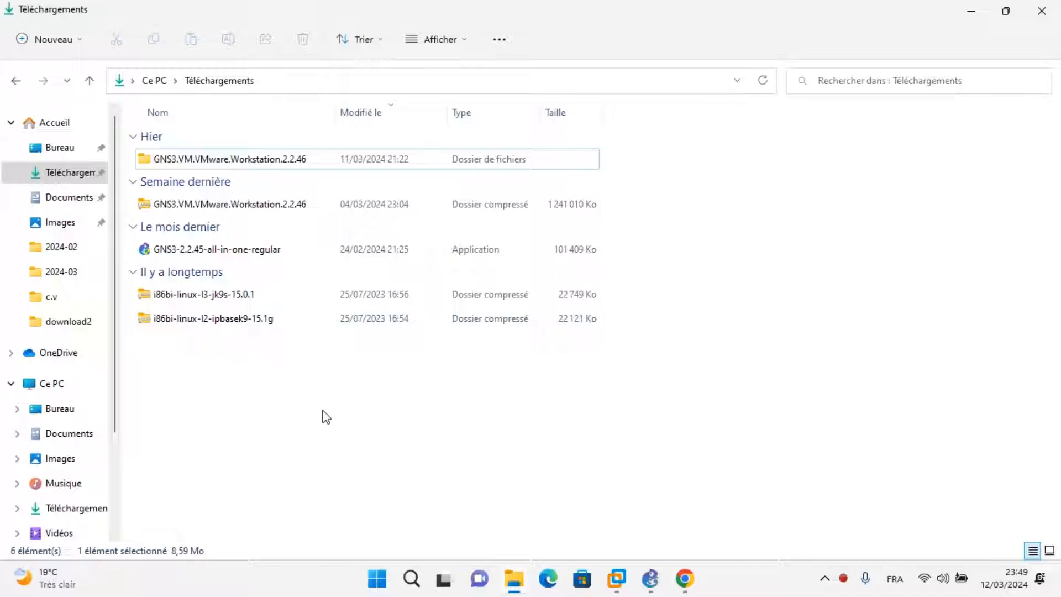
left_click_drag(248, 346, 259, 287)
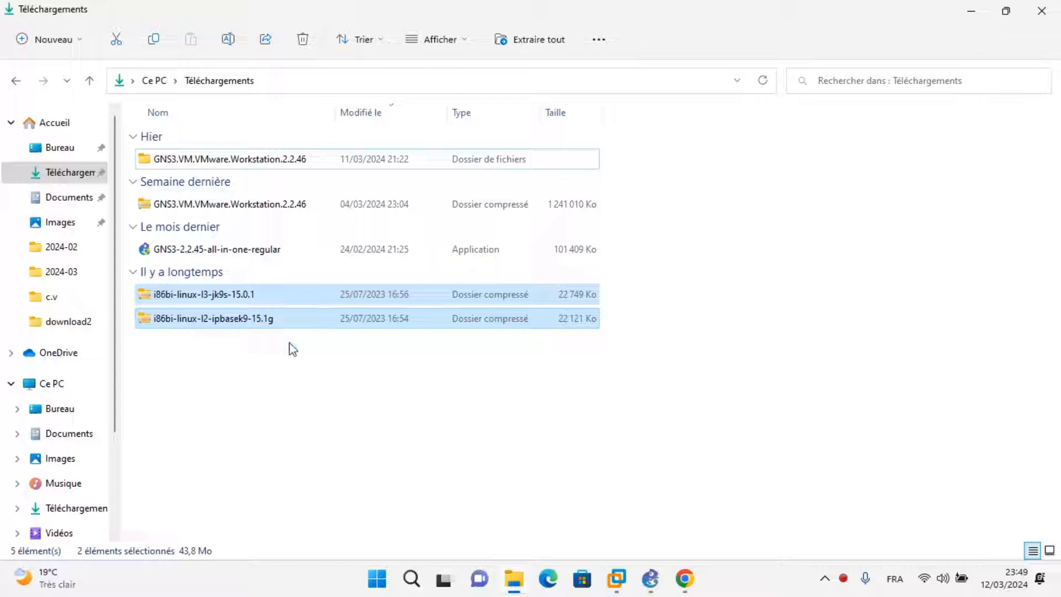
left_click(242, 341)
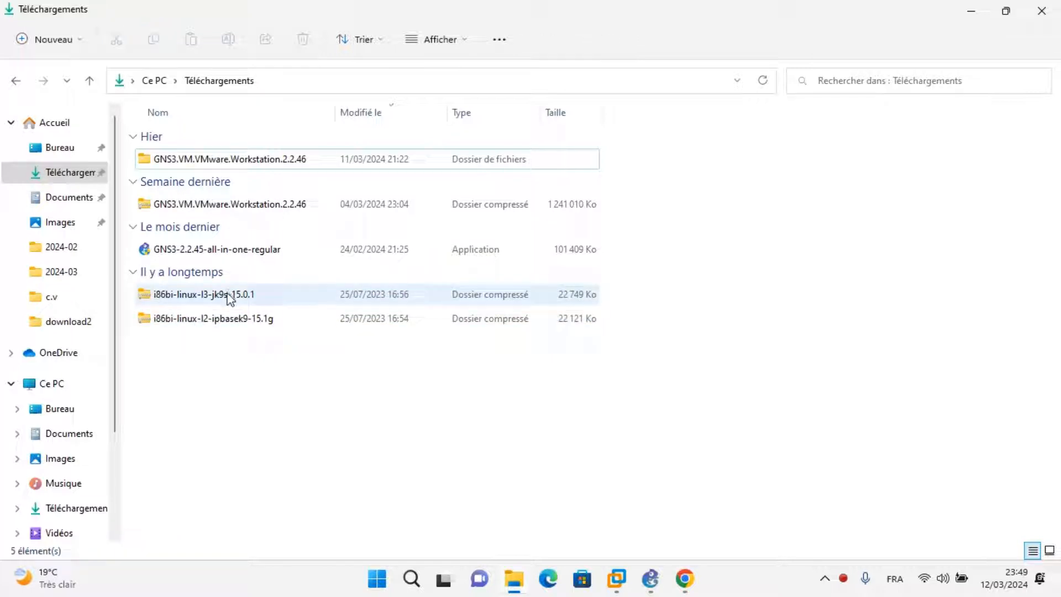
left_click(229, 297)
right_click(230, 297)
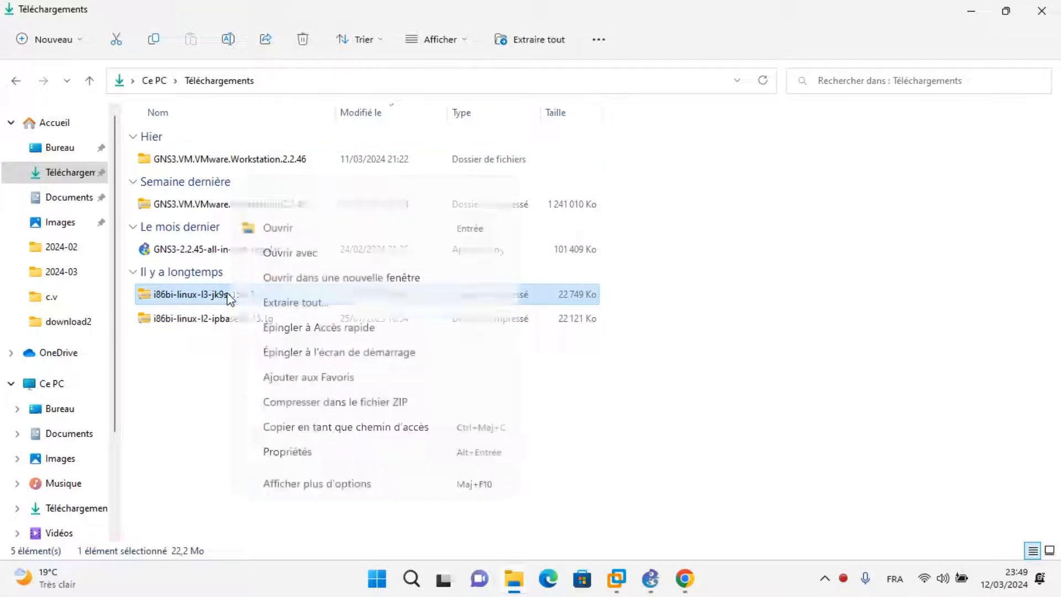
left_click(287, 485)
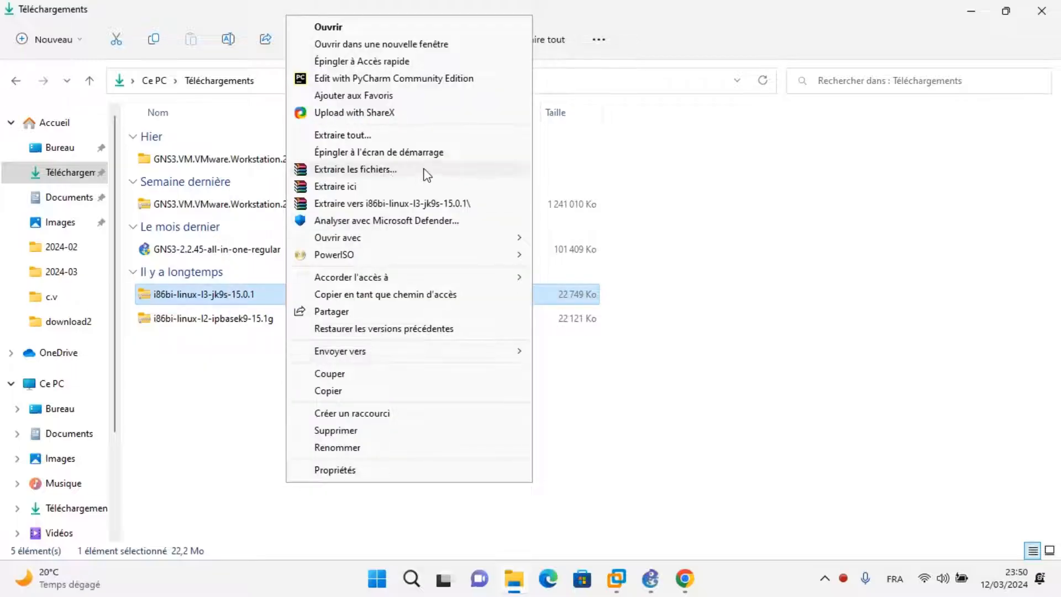
left_click(385, 172)
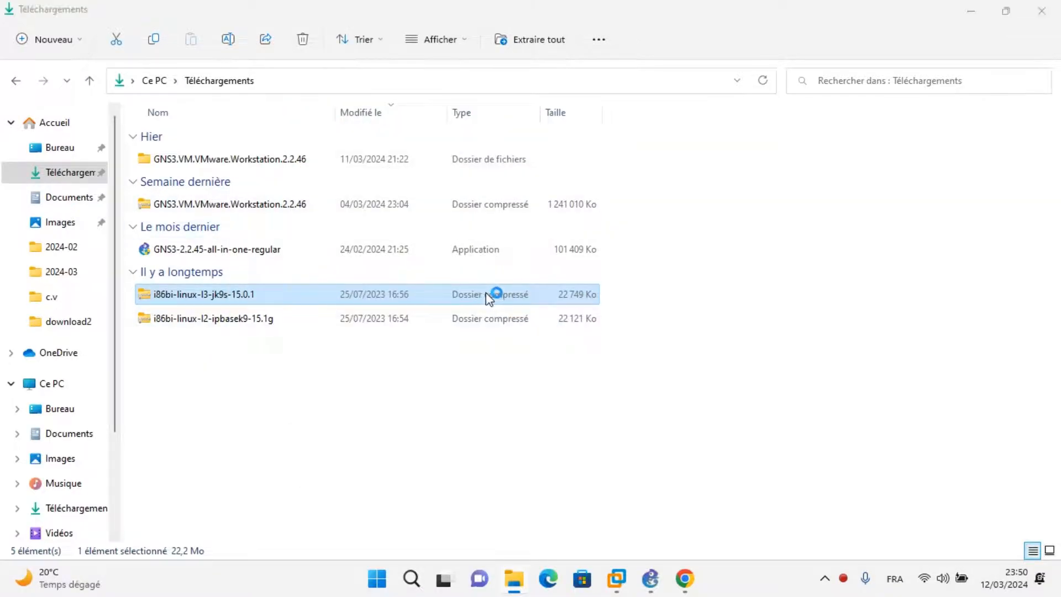
left_click(576, 445)
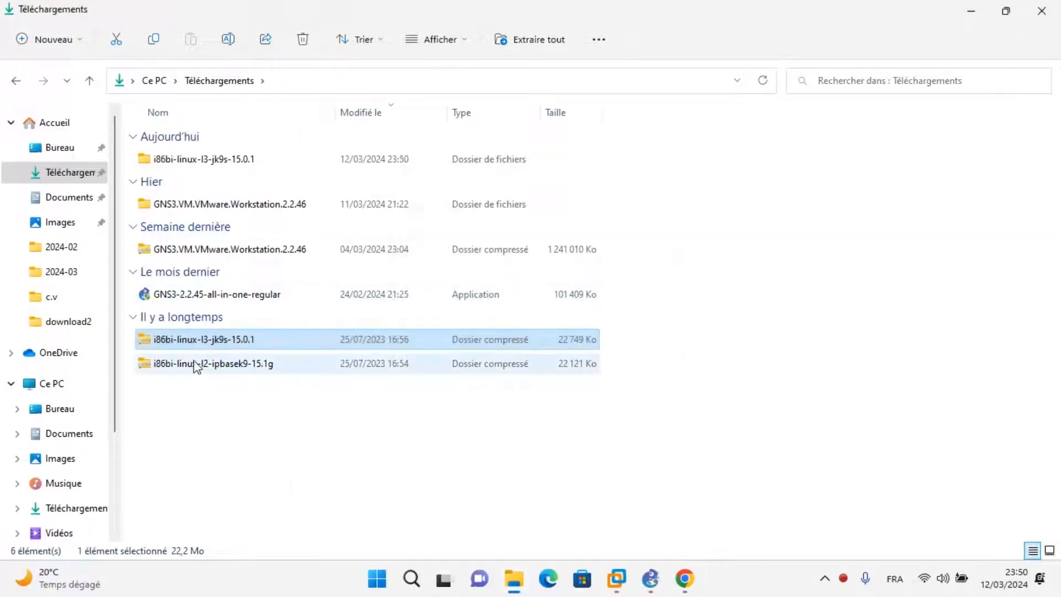
Extract the i86bi-linux-l2-ipbasek9-15.1g archive into a folder of the same name in the downloads folder.
left_click(195, 364)
right_click(193, 363)
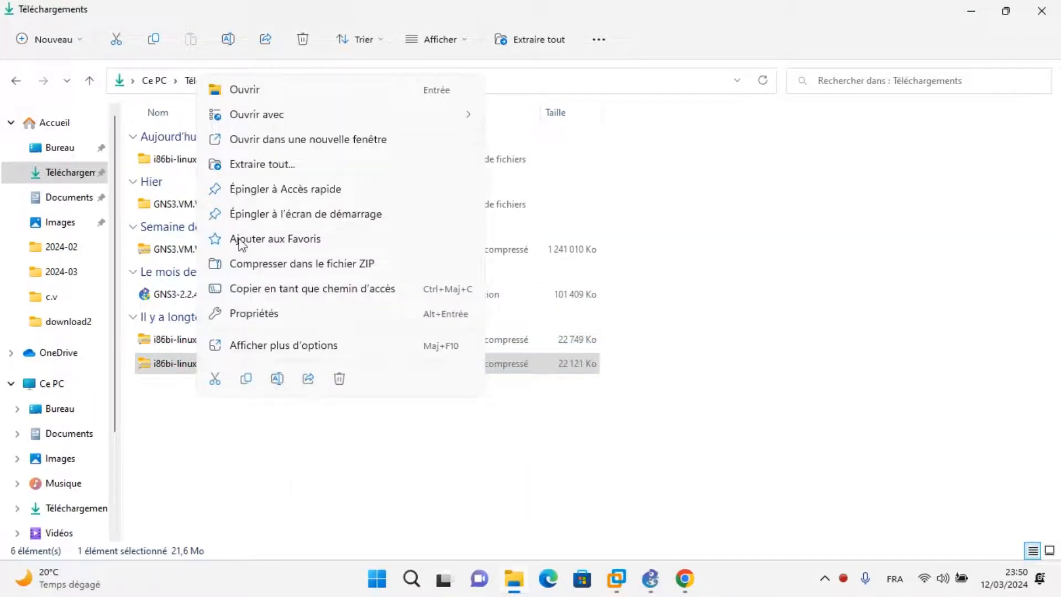
left_click(239, 342)
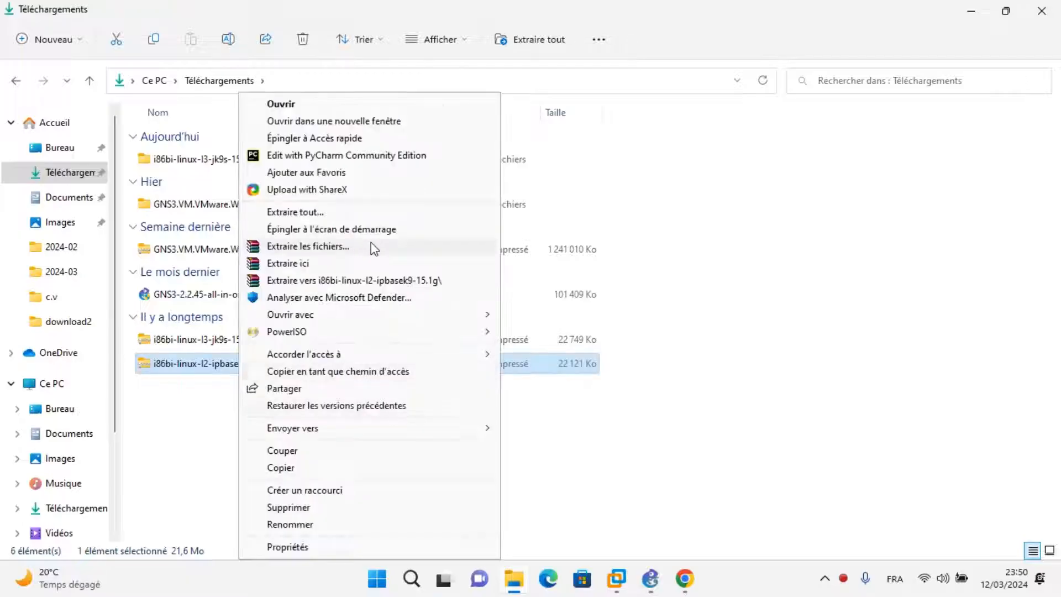
left_click(371, 246)
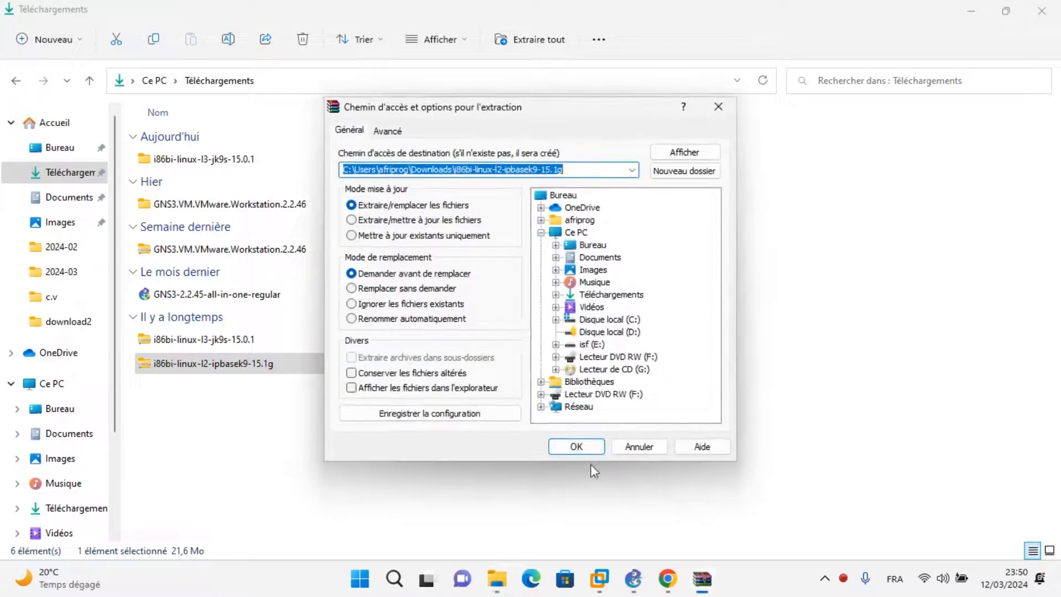
left_click(583, 453)
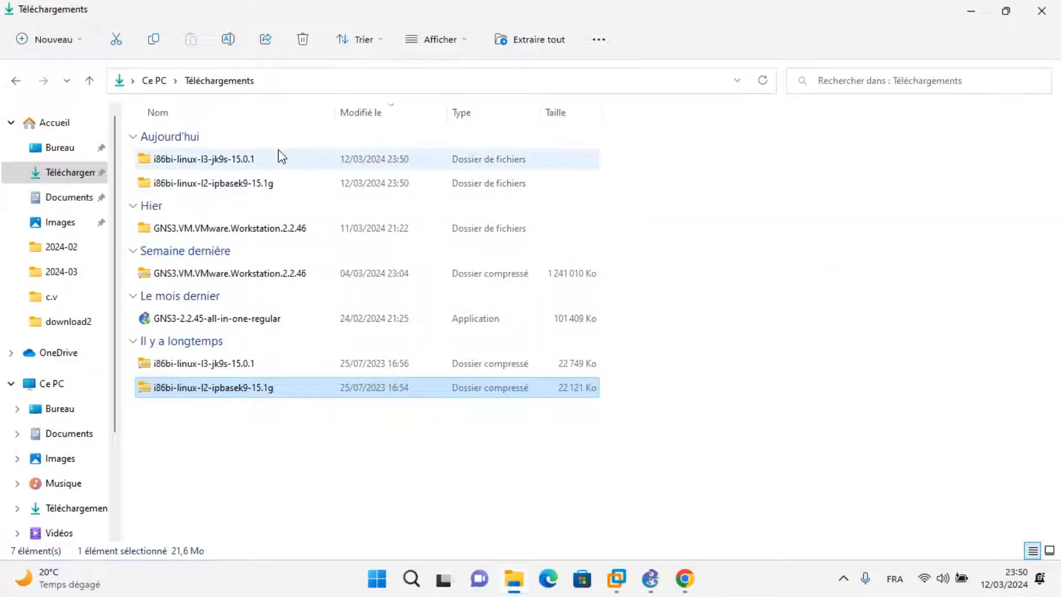
Open the extracted i86bi-linux-l3-jk9s-15.0.1 folder and its inner subfolder to check the .bin image file.
left_click(223, 162)
double_click(223, 162)
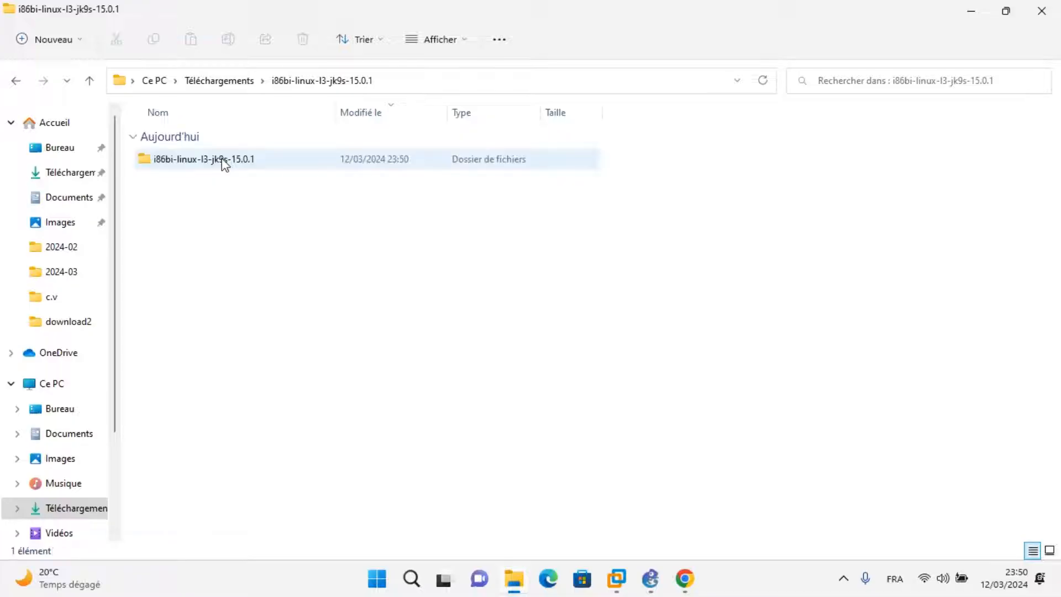
left_click(215, 164)
double_click(213, 166)
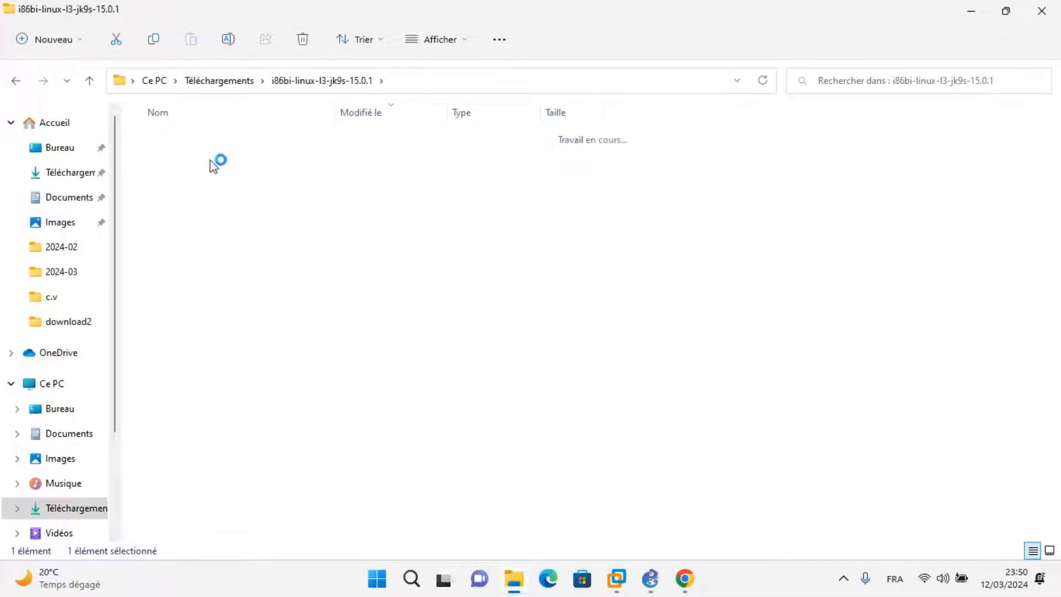
left_click_drag(251, 227, 253, 152)
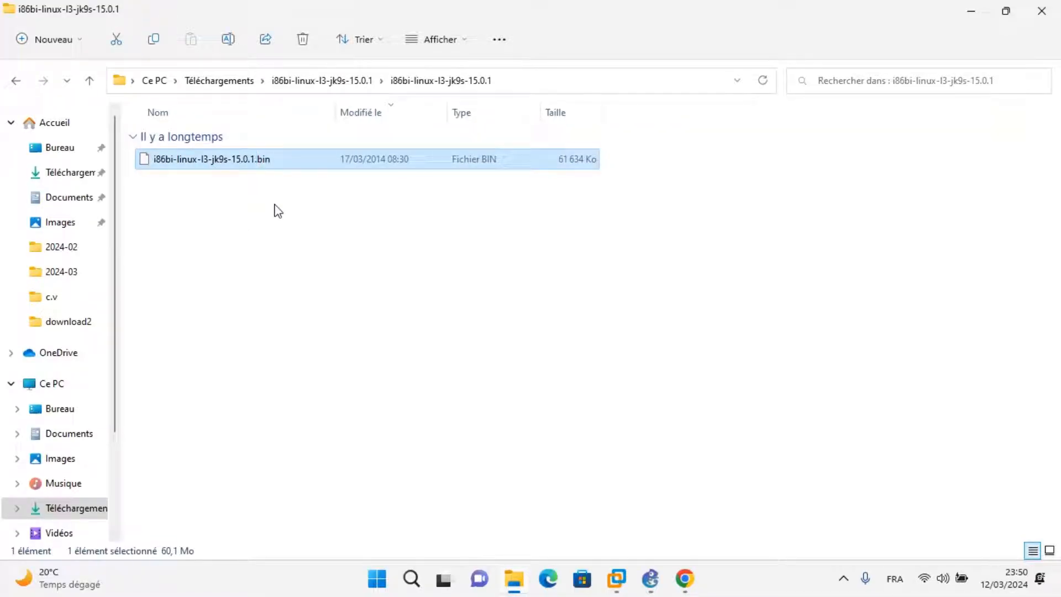
left_click(280, 216)
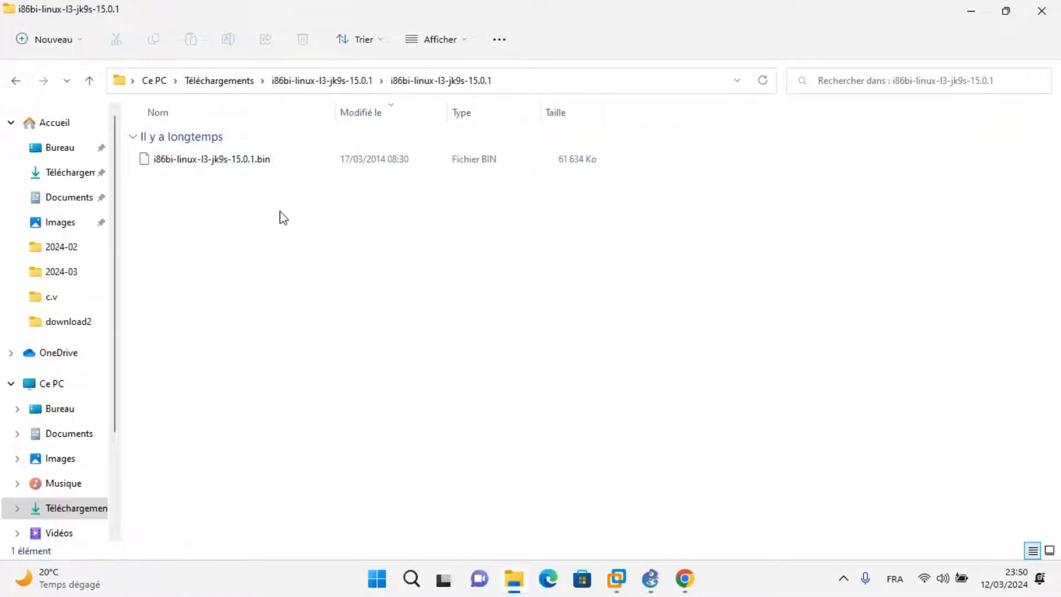
Switch to GNS3 and start a new router template that installs an appliance from the GNS3 server.
left_click(652, 578)
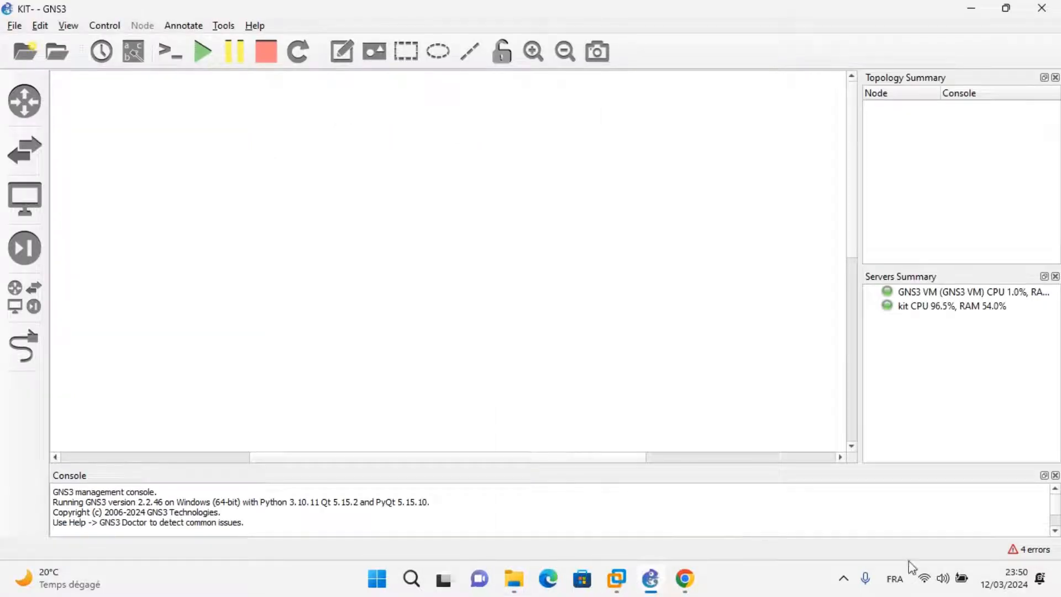
left_click(25, 106)
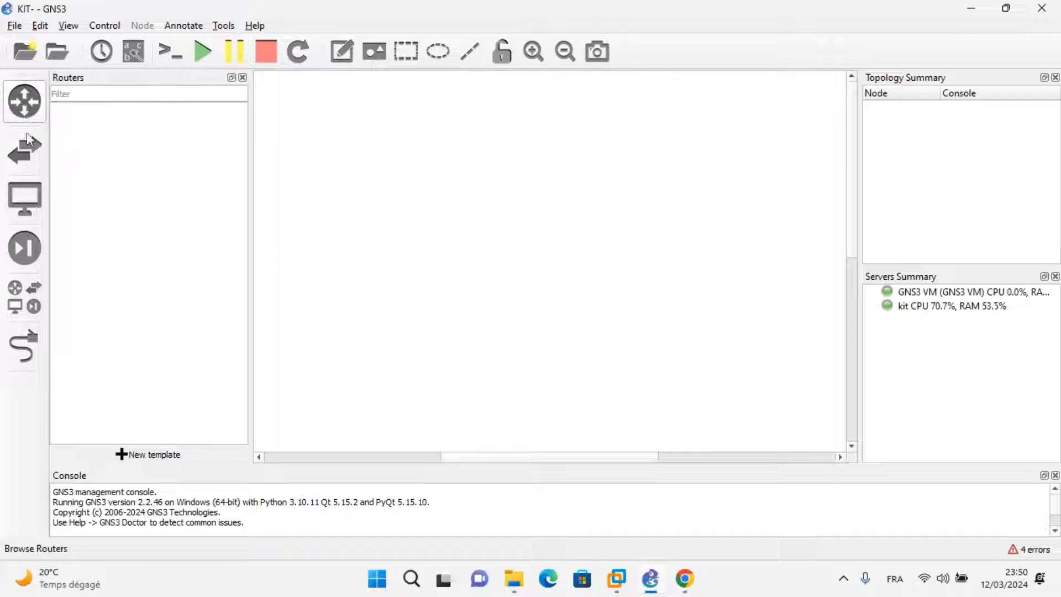
left_click(155, 461)
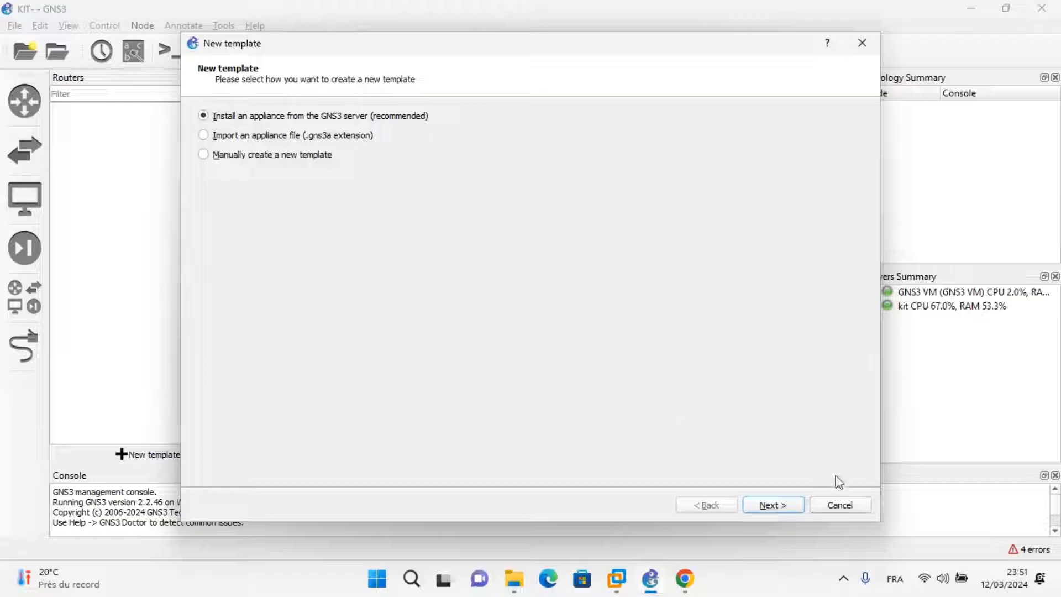
left_click(779, 508)
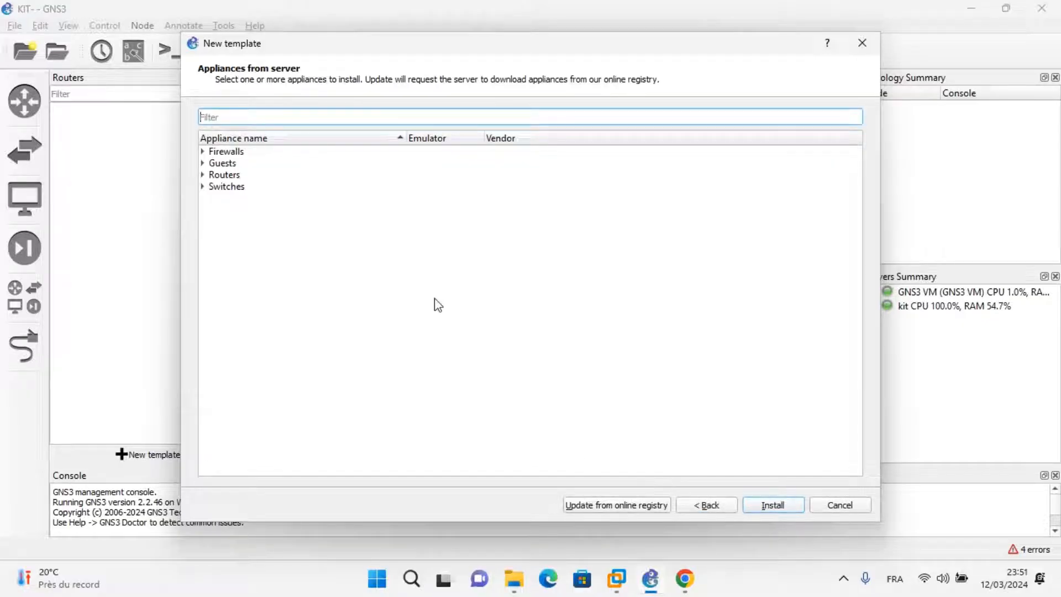
Start installing the Cisco IOU L3 router appliance on the GNS3 VM and advance to its required files.
left_click(316, 234)
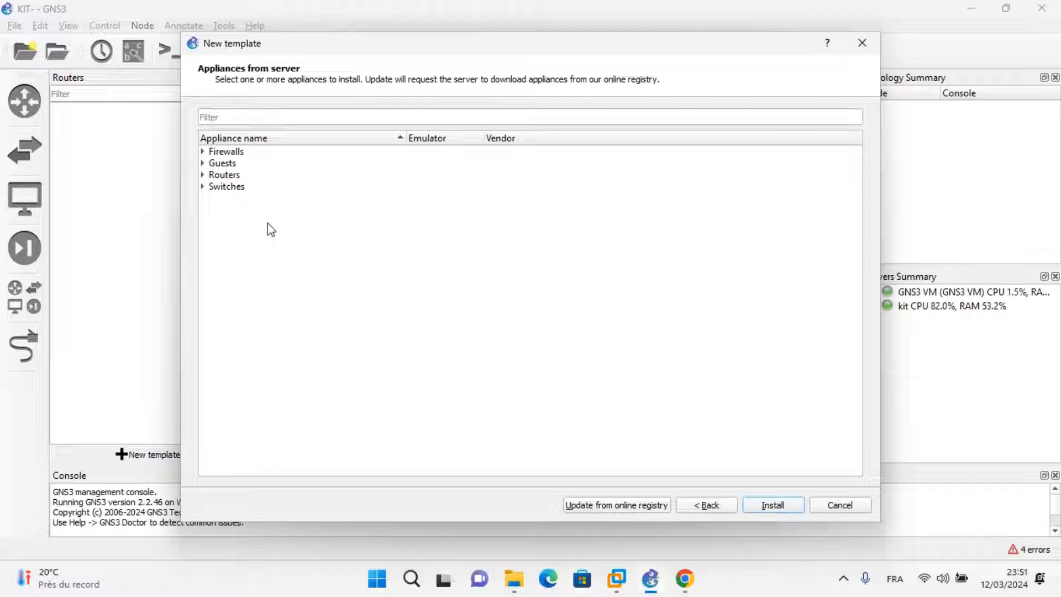
left_click(203, 176)
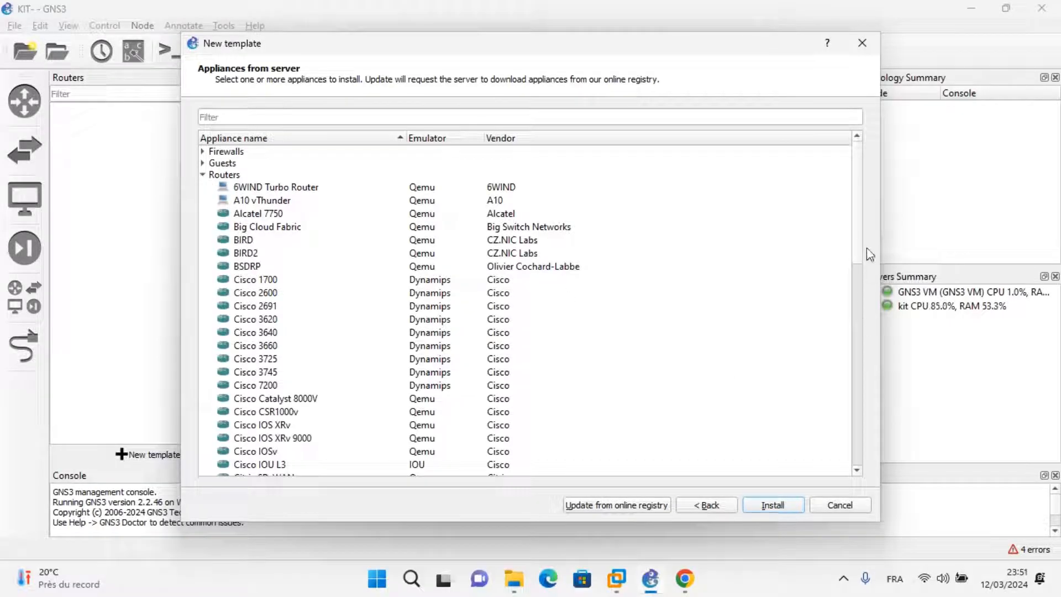
scroll(853, 258, "down", 2)
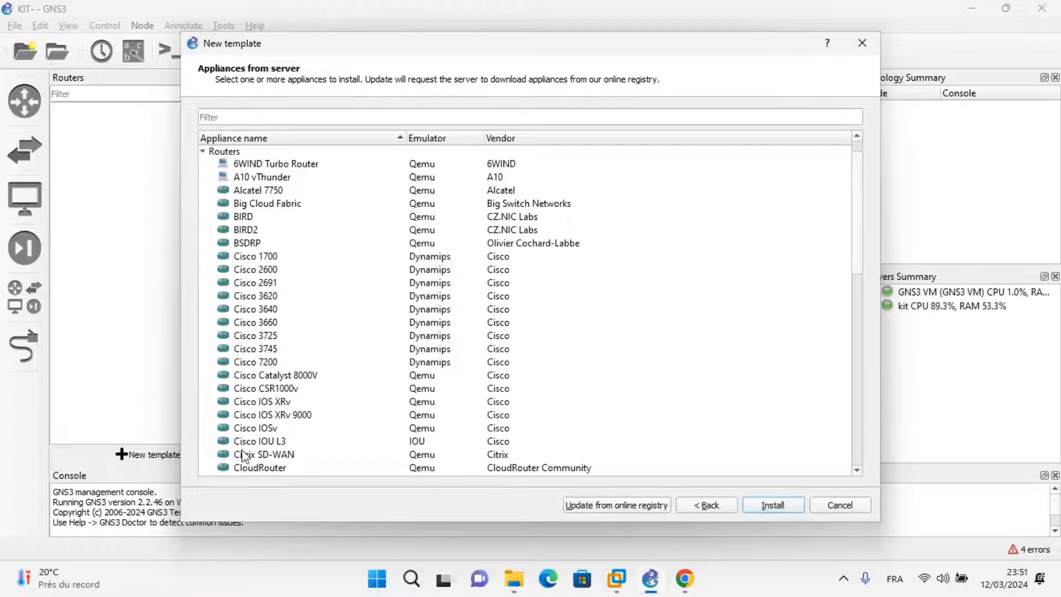
left_click(264, 446)
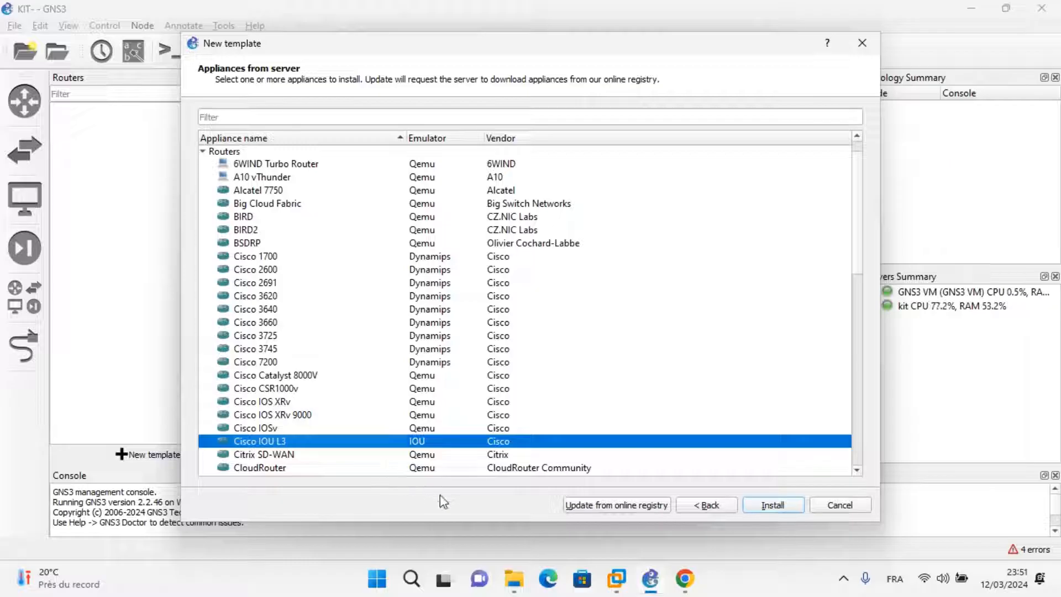
left_click(773, 505)
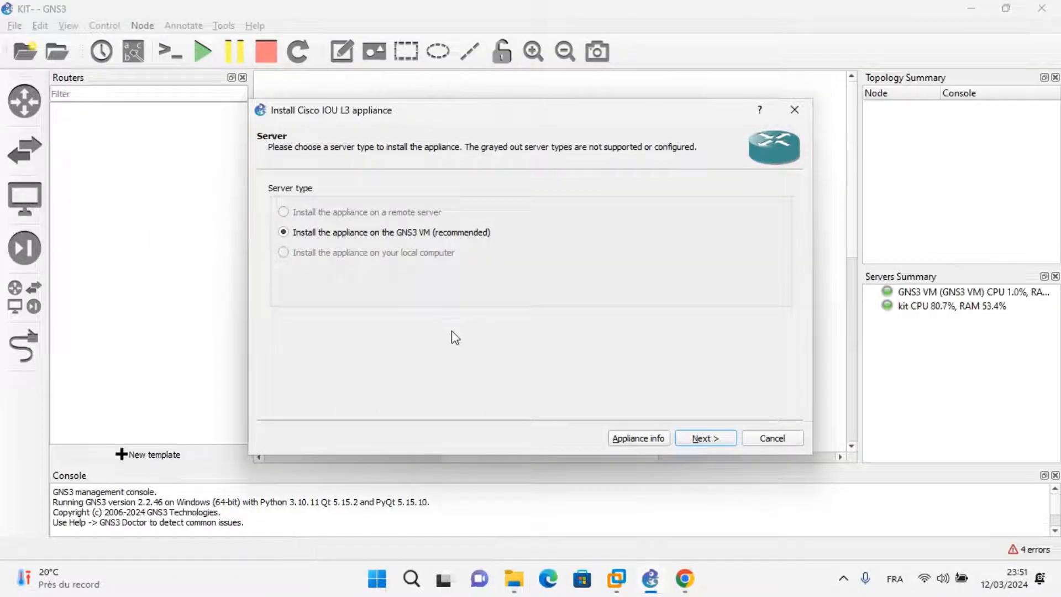
left_click(720, 439)
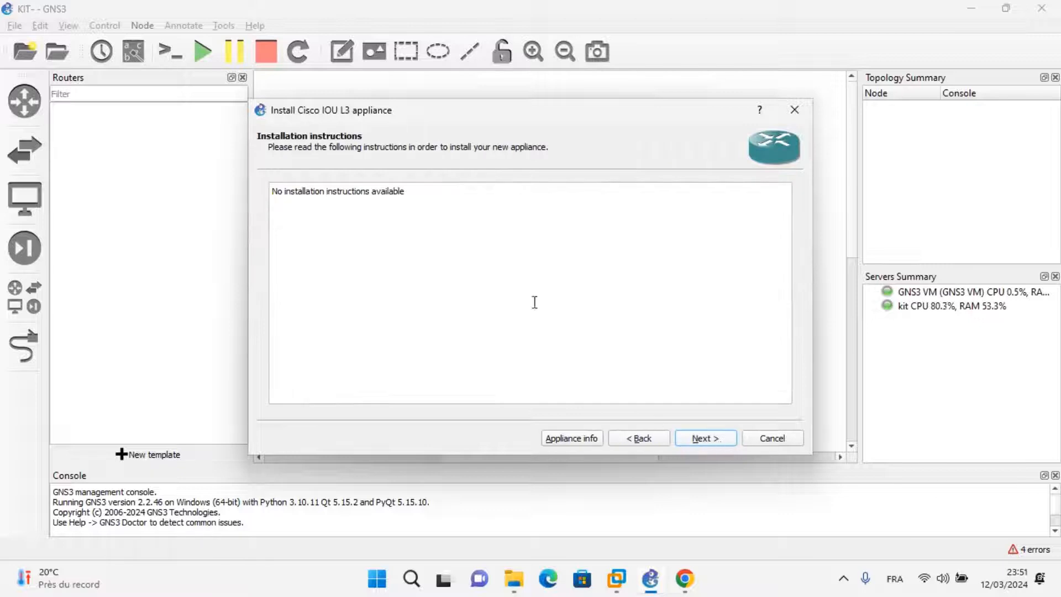
left_click(705, 437)
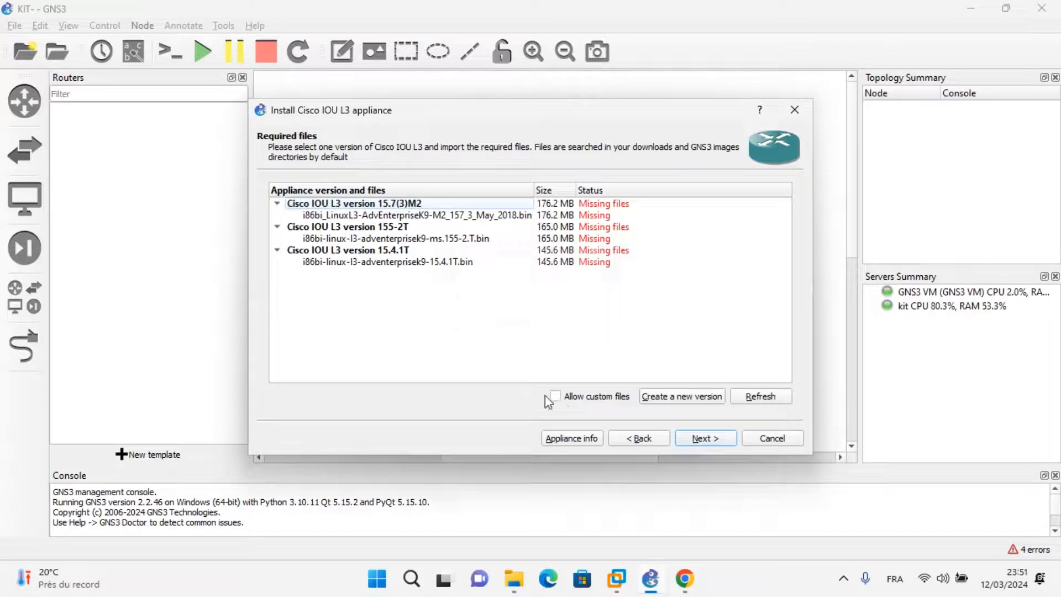
Allow custom files for the Cisco IOU L3 appliance and agree to proceed with different MD5 checksums.
left_click(450, 239)
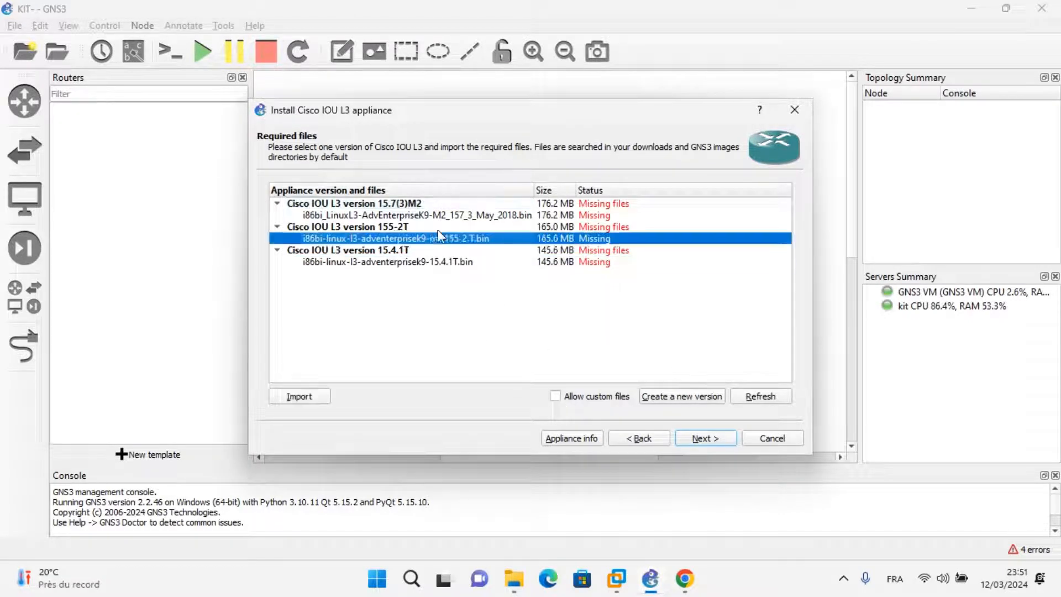
left_click(435, 204)
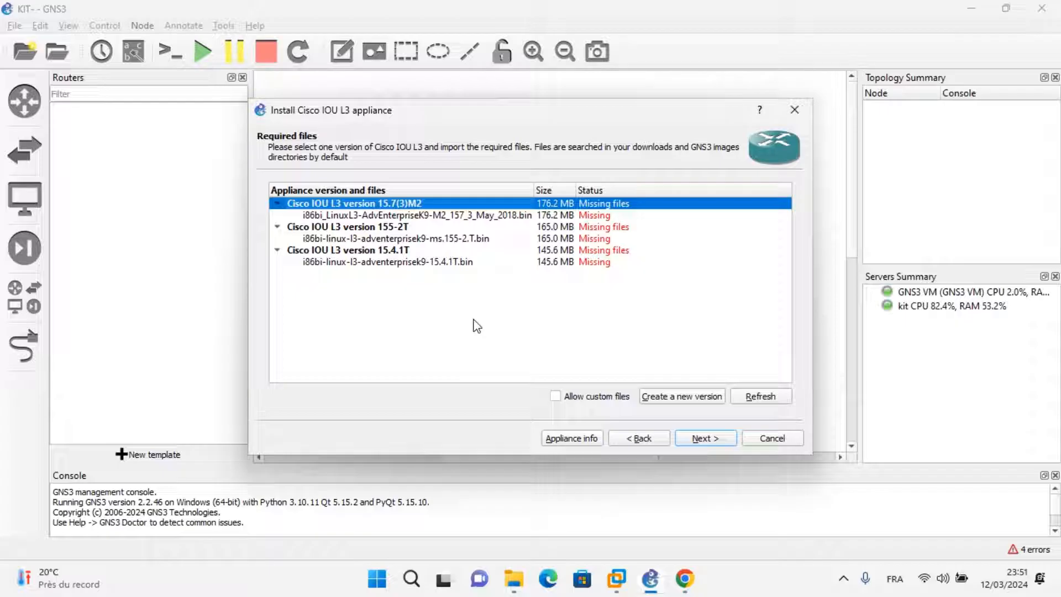
left_click(554, 397)
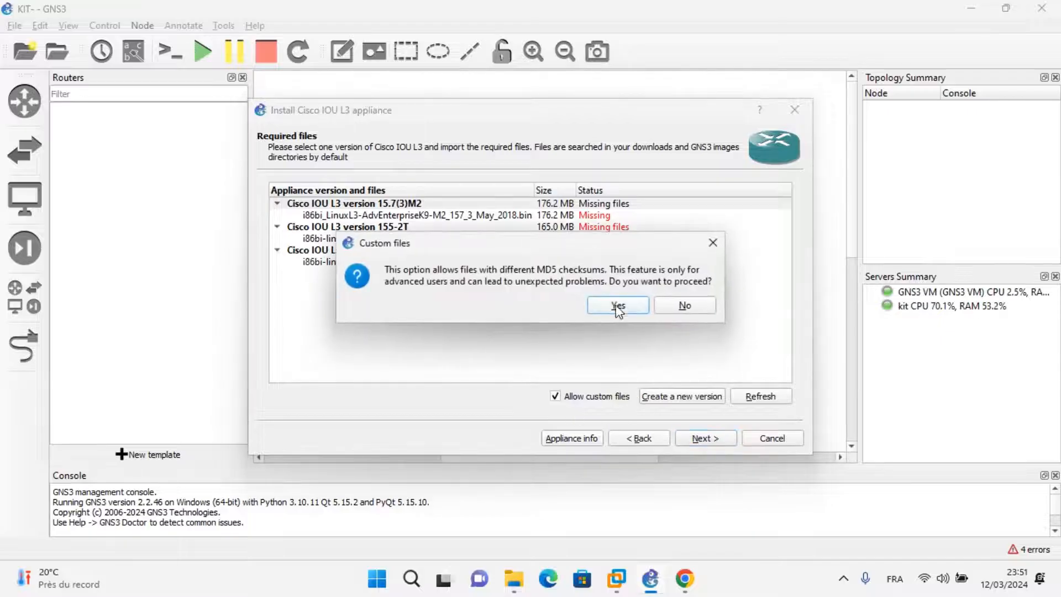
left_click(618, 307)
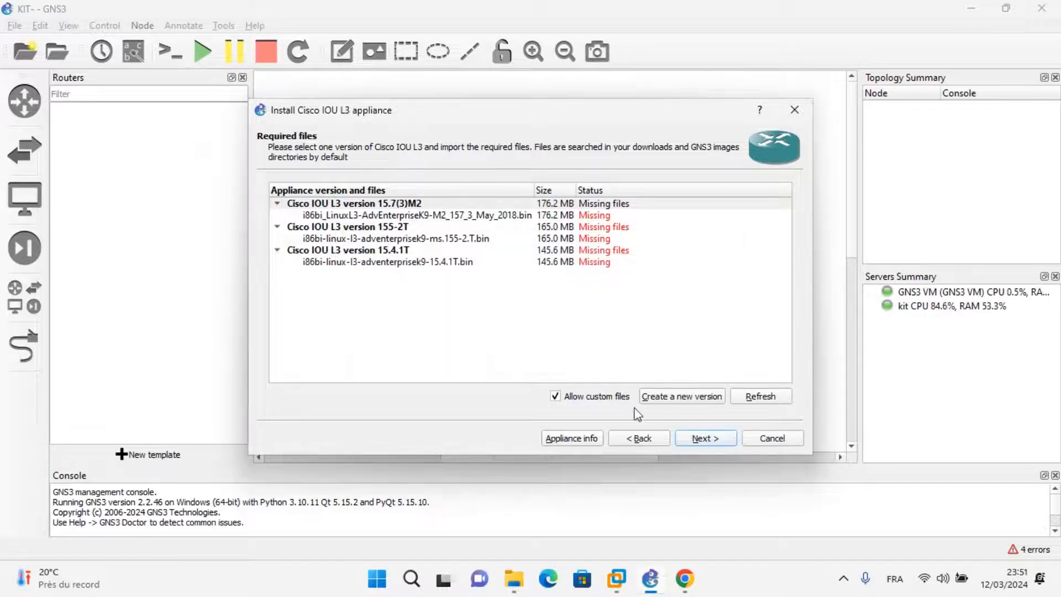
Begin creating a new appliance version, clear its suggested name, and copy the L3 .bin image's full file name in File Explorer.
left_click(679, 400)
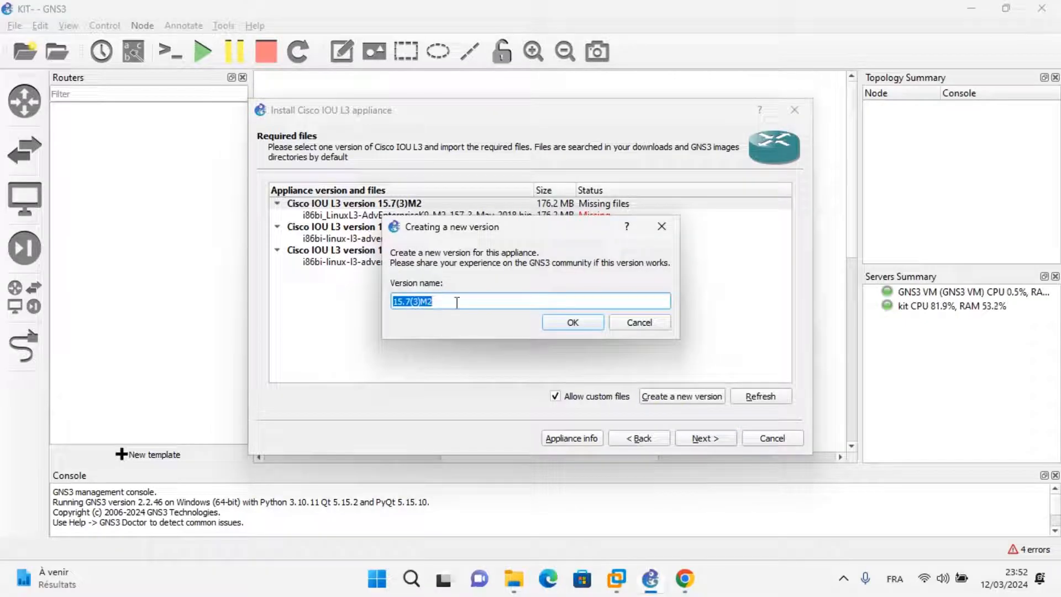
key("BackSpace")
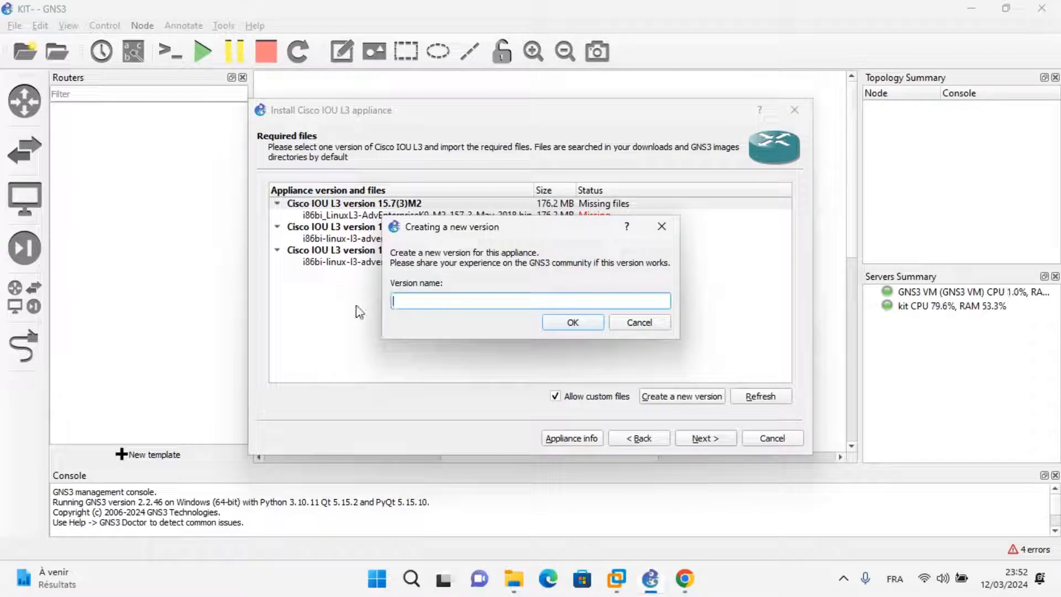
left_click(514, 579)
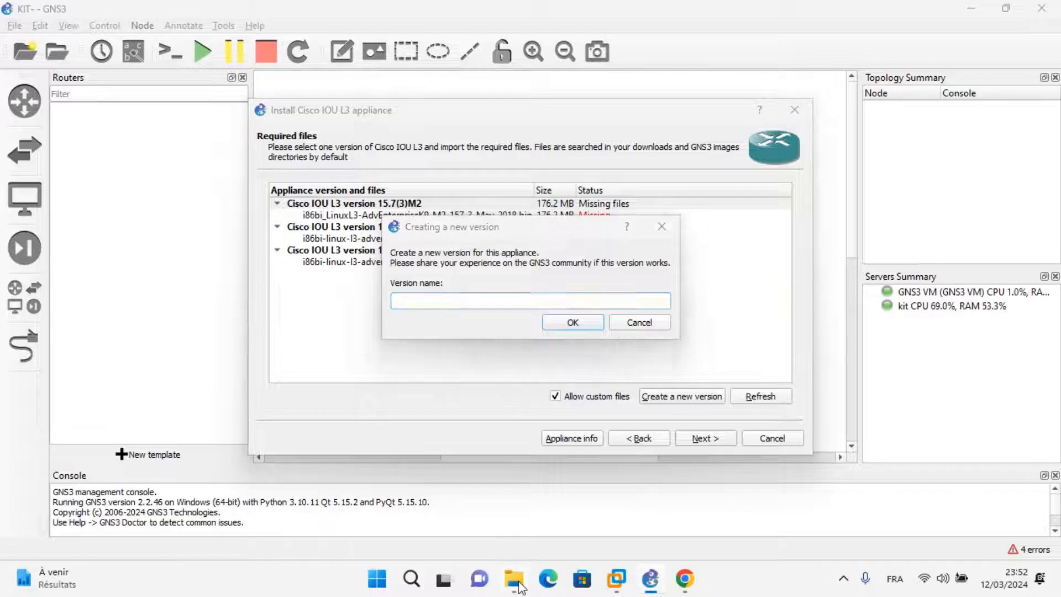
left_click(240, 161)
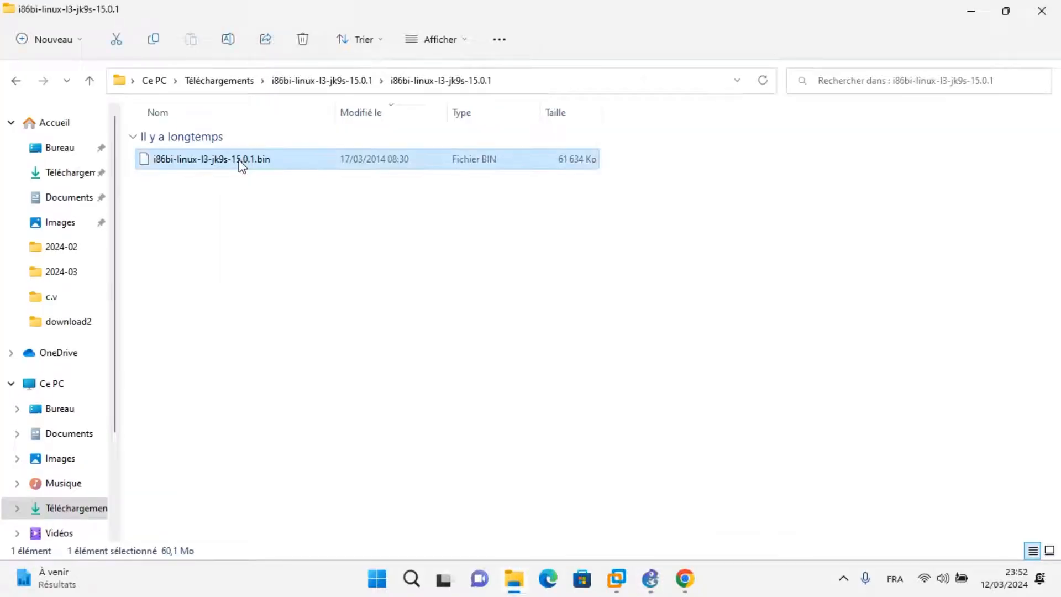
left_click(241, 160)
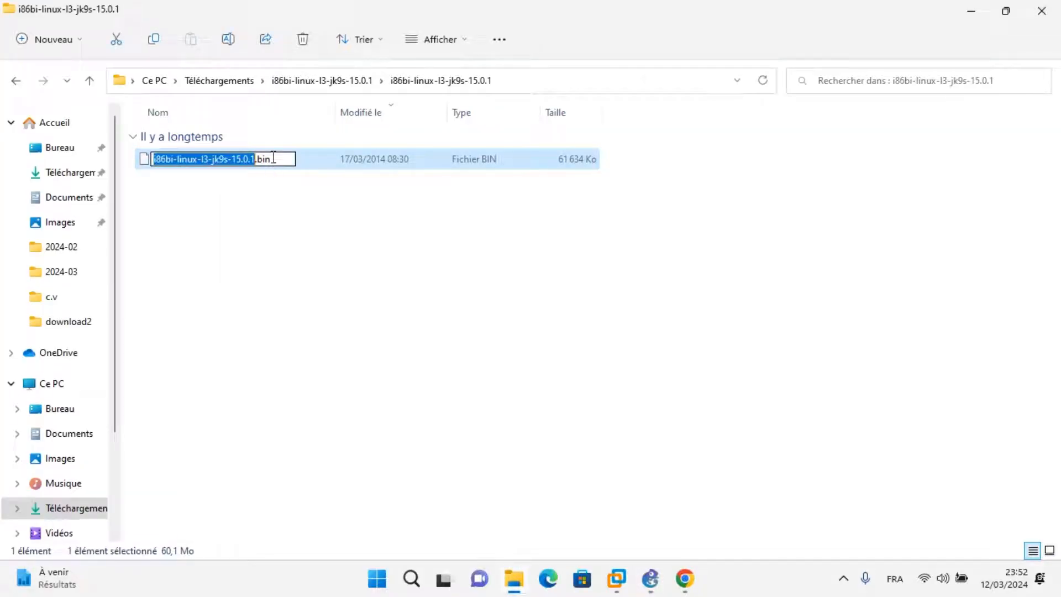
left_click_drag(273, 159, 100, 162)
key("ctrl+c")
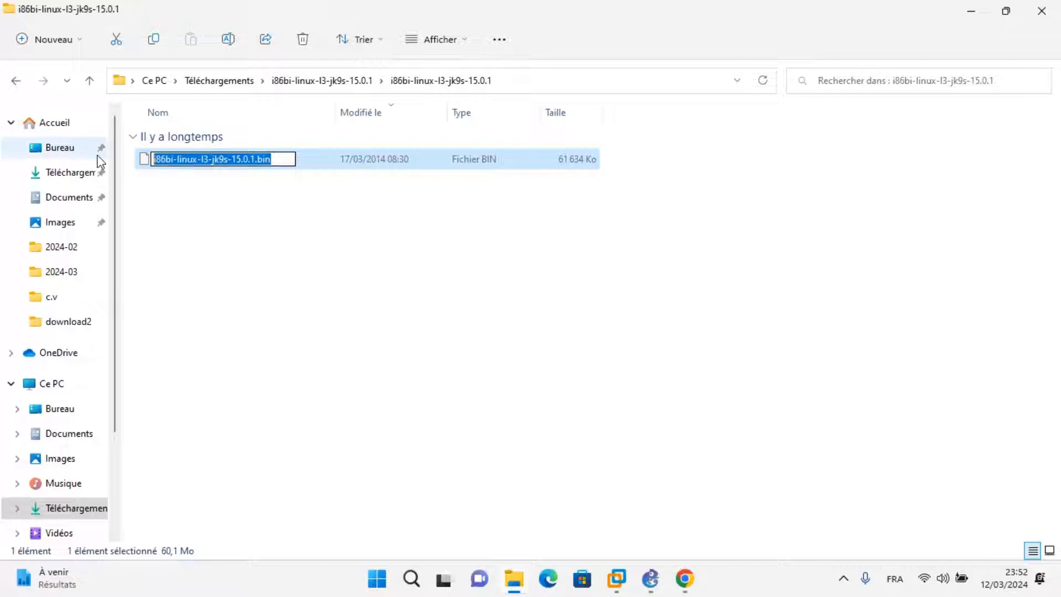
Back in GNS3, name the new version i86bi-linux-l3-jk9s-15.0.1 without the .bin extension and accept the suggested disk image filename.
left_click(649, 583)
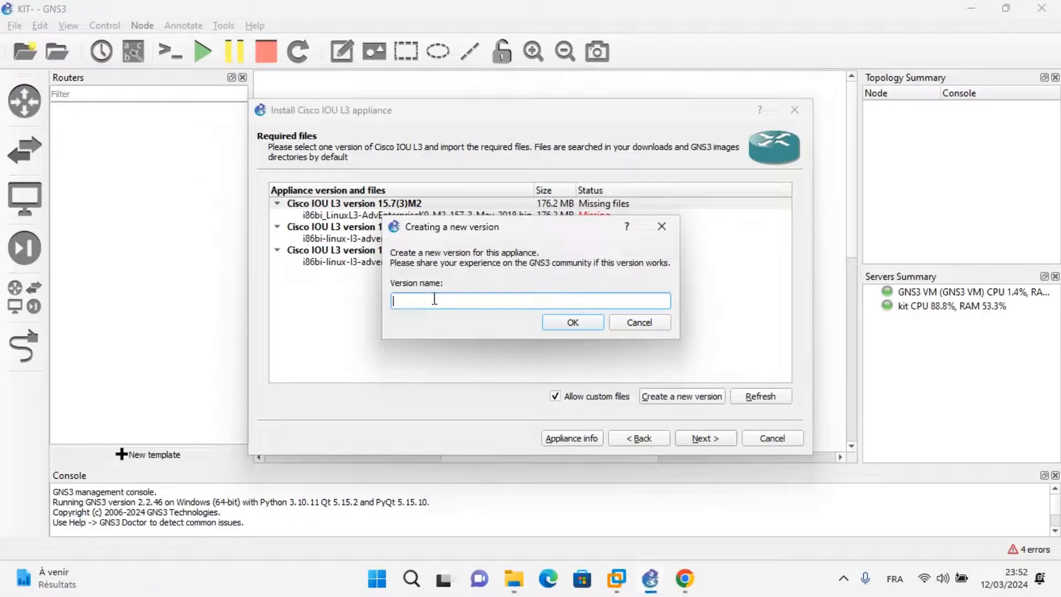
key("ctrl+v")
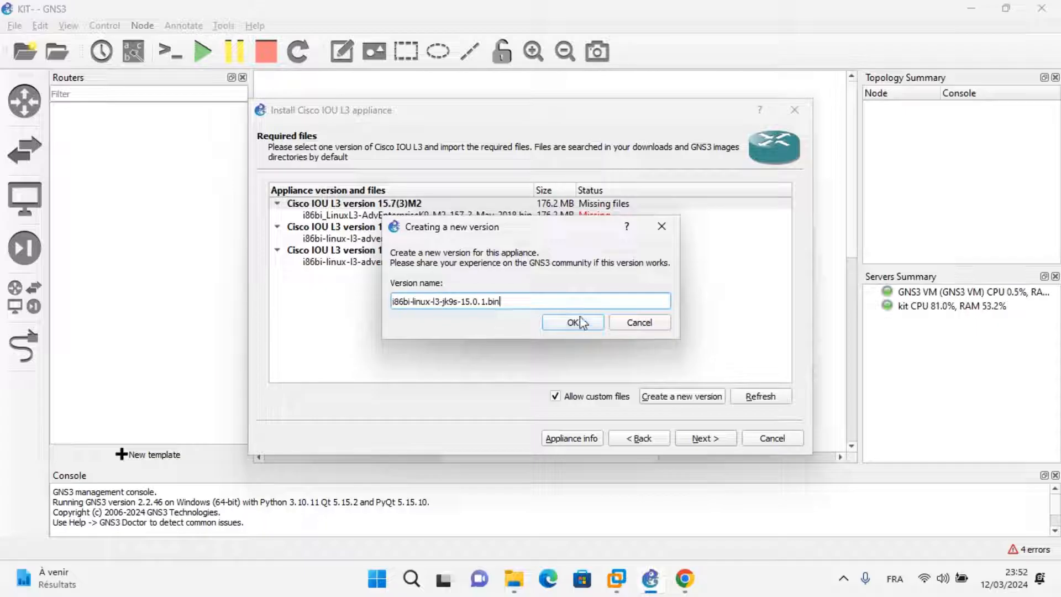
left_click_drag(531, 301, 489, 306)
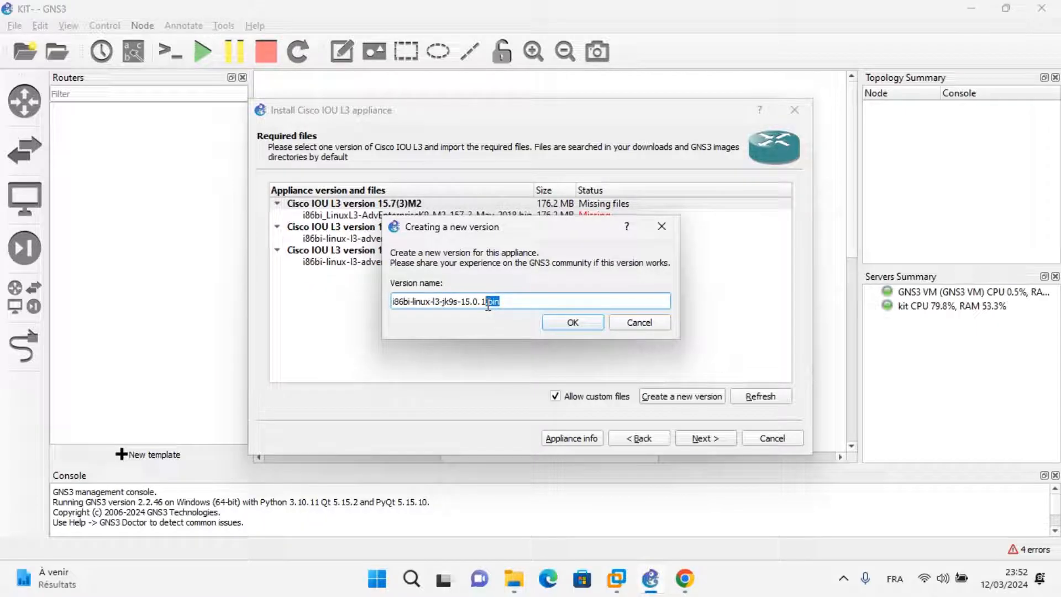
left_click(566, 321)
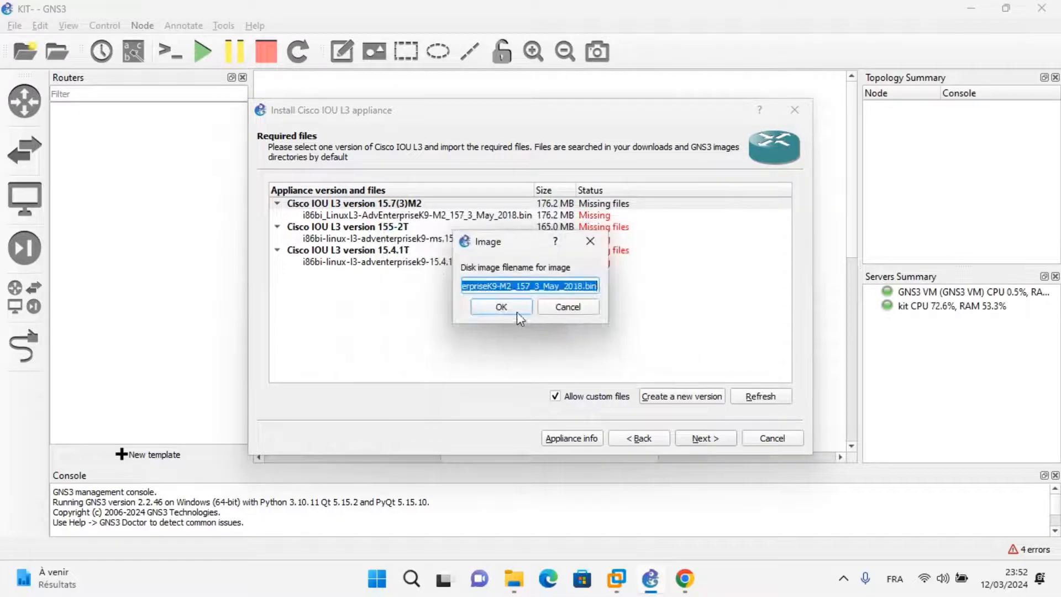
left_click(502, 308)
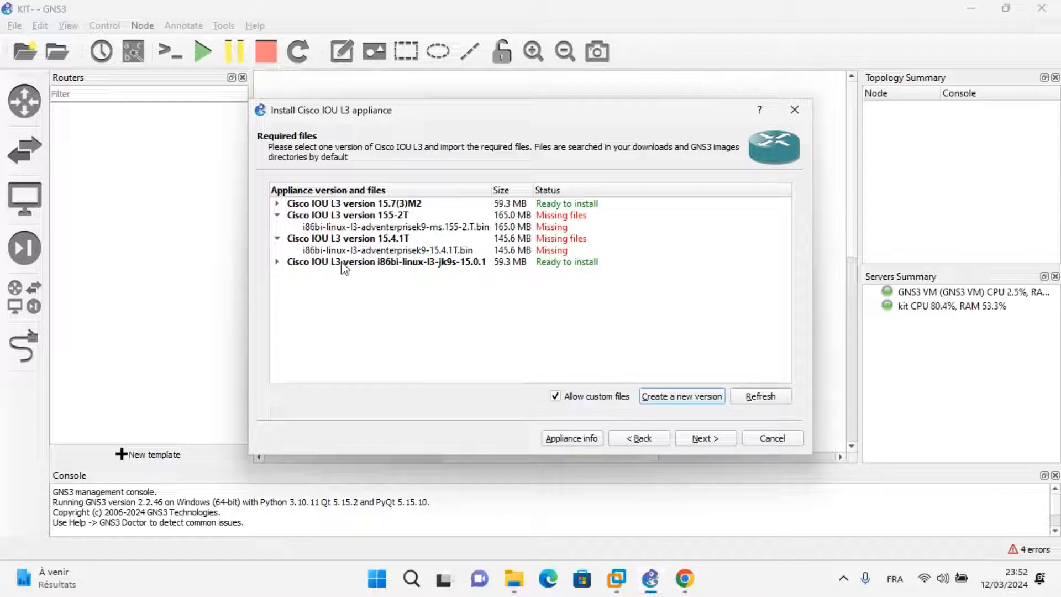
Expand version i86bi-linux-l3-jk9s-15.0.1 and start a file import for its required image.
left_click(277, 263)
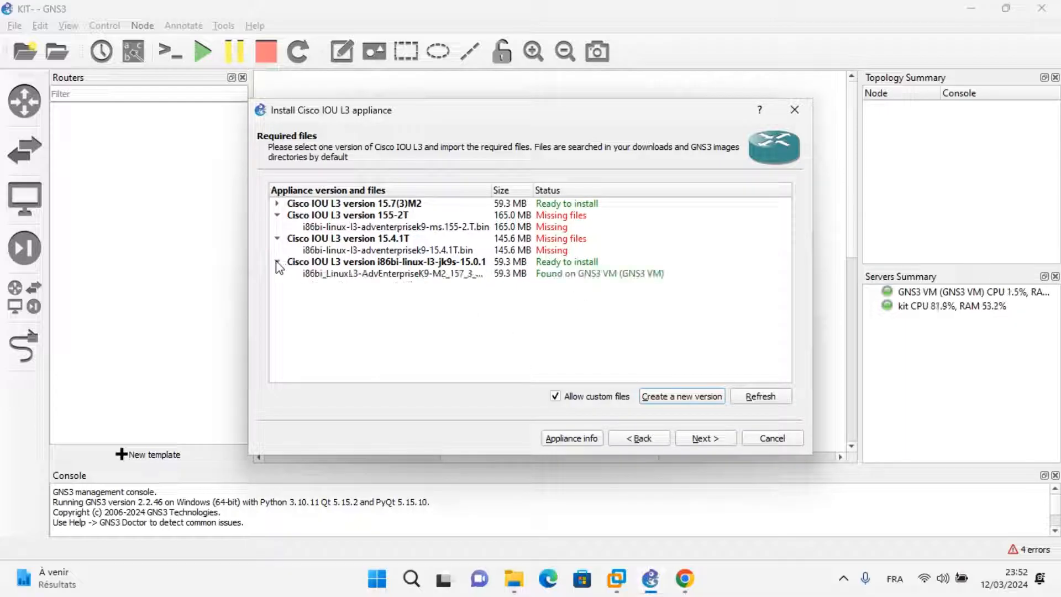
left_click(277, 263)
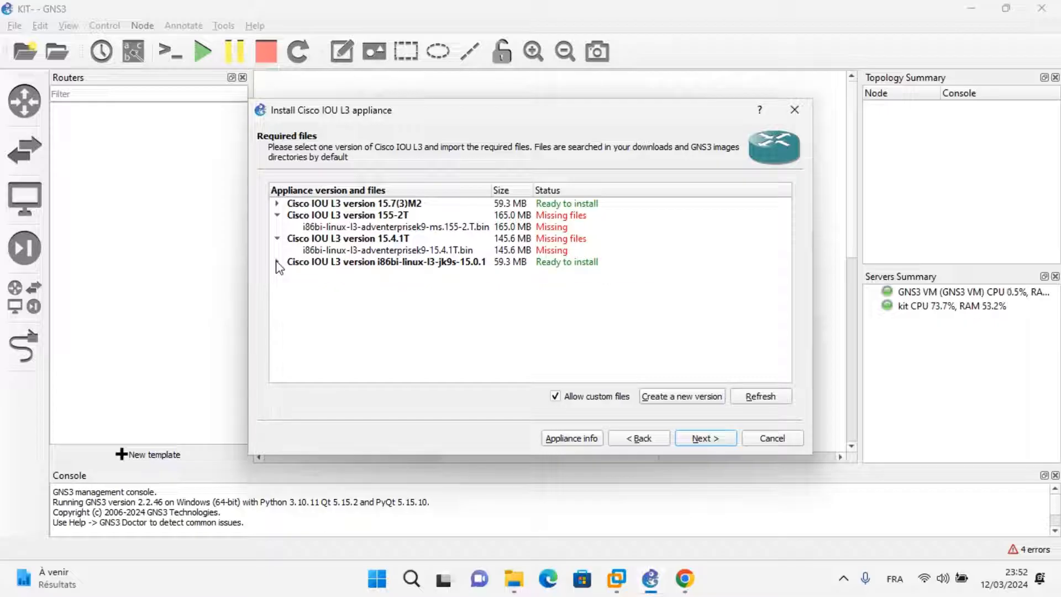
left_click(277, 263)
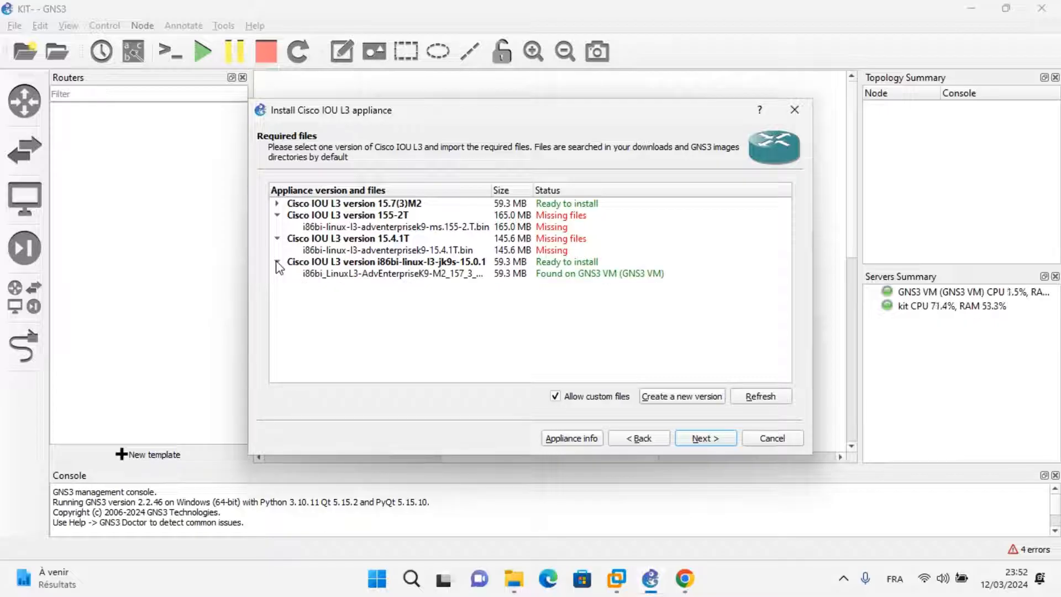
left_click(417, 274)
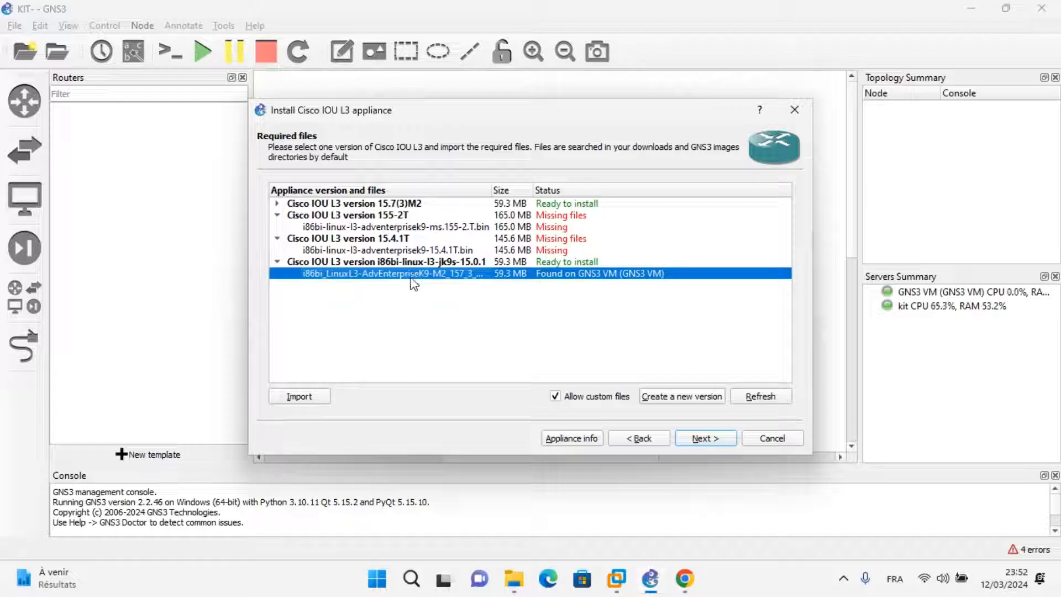
left_click(302, 396)
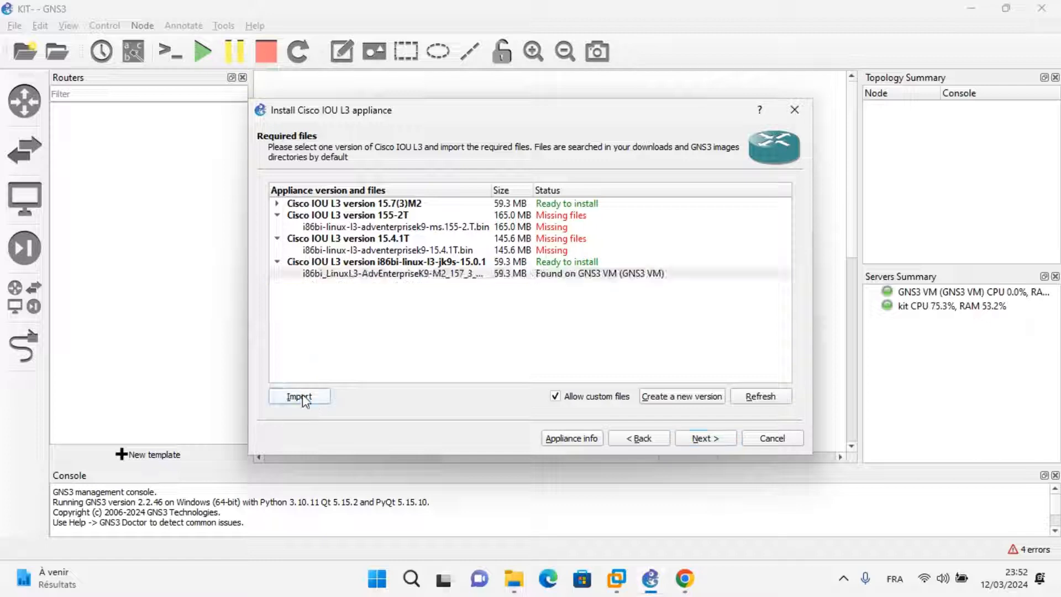
Import i86bi-linux-l3-jk9s-15.0.1.bin from the inner extracted folder in the downloads folder, accepting the file despite its different MD5 sum.
scroll(298, 399, "down", 2)
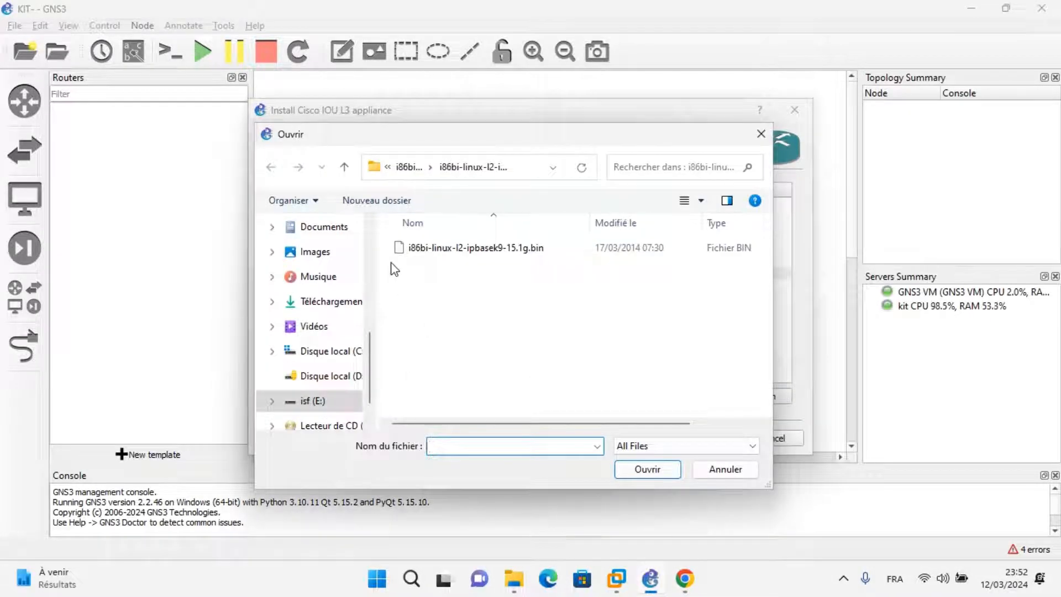
scroll(368, 282, "up", 3)
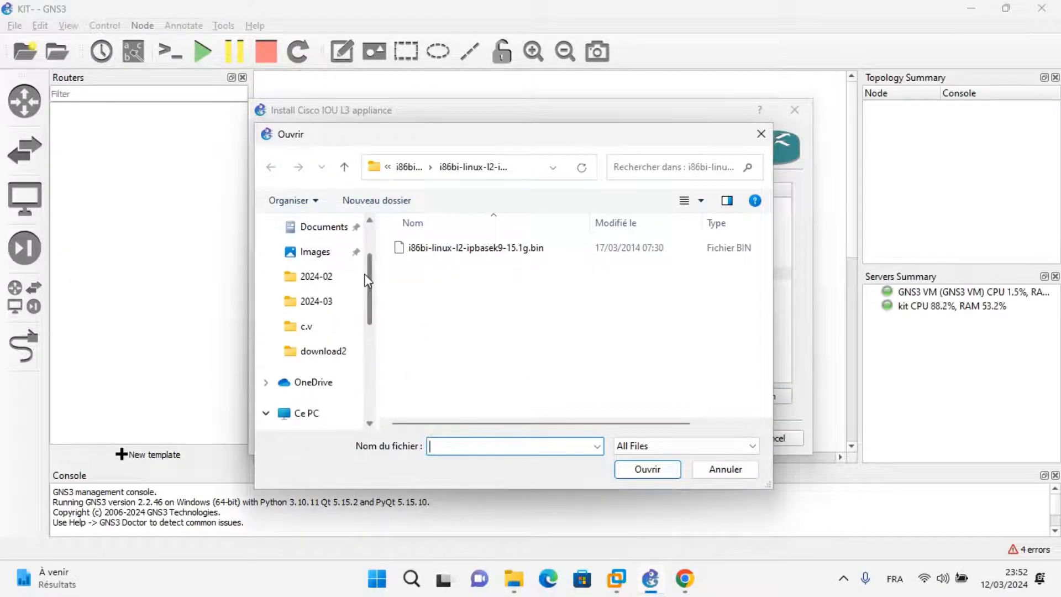
scroll(364, 251, "up", 3)
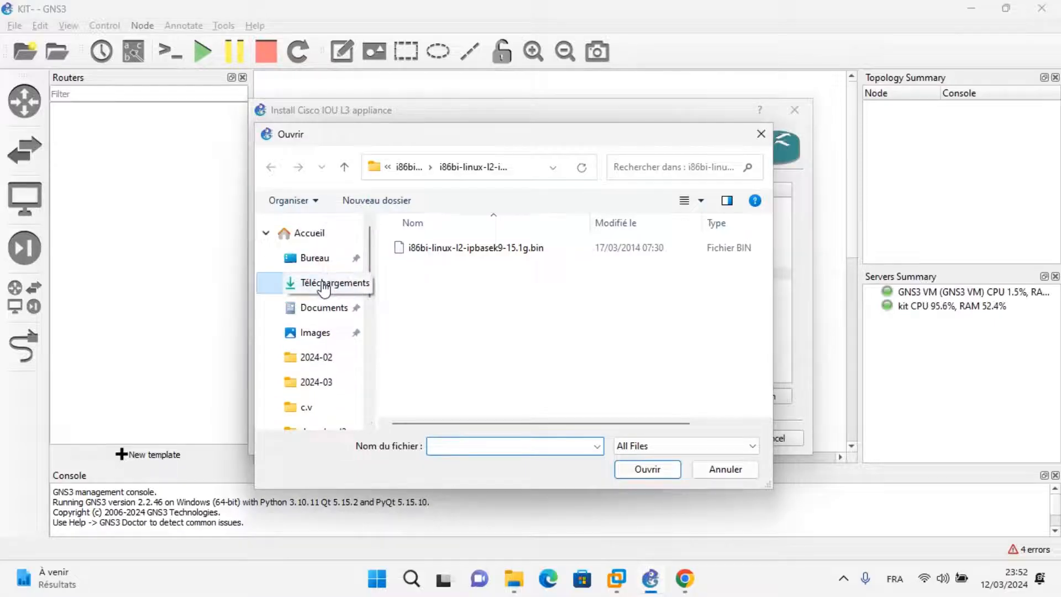
left_click(324, 288)
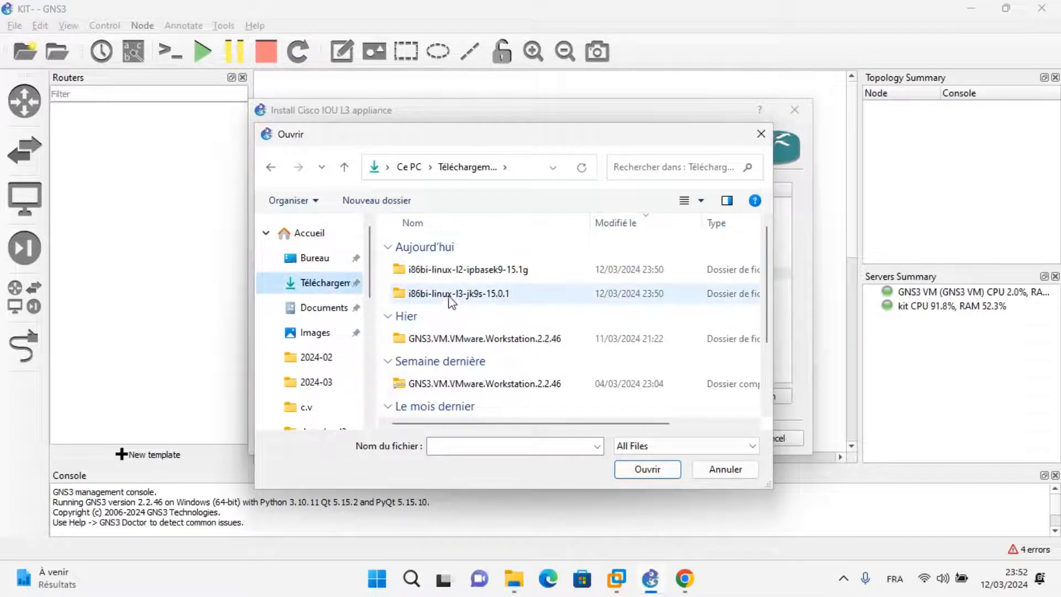
double_click(450, 294)
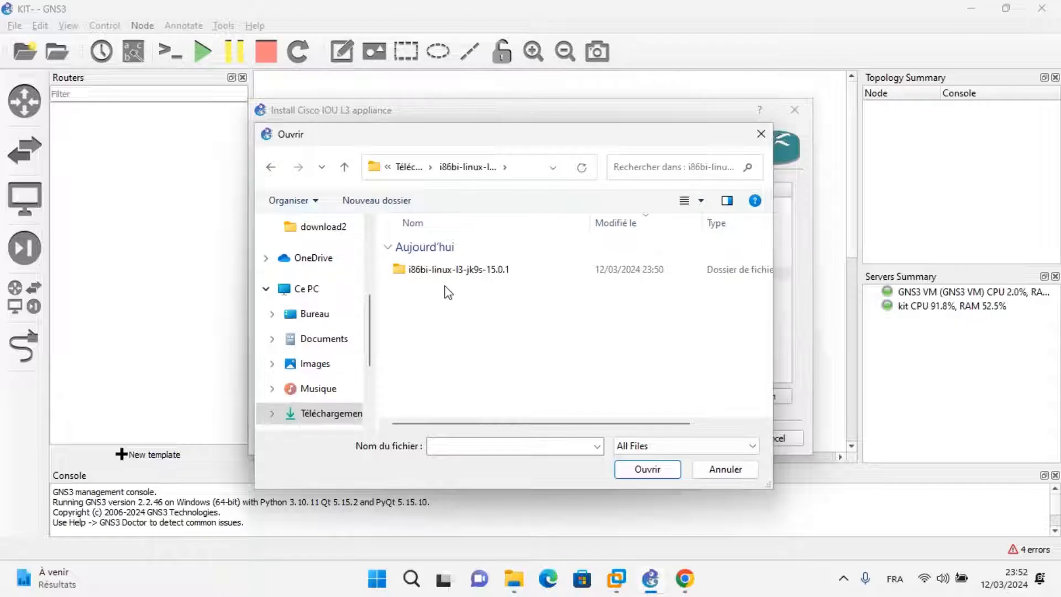
double_click(446, 270)
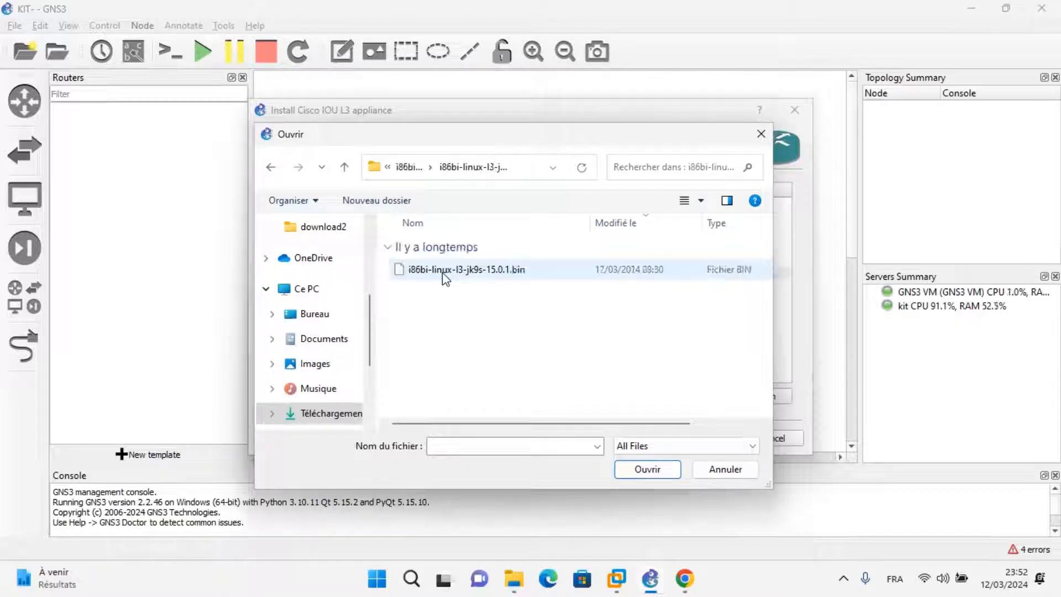
left_click(451, 272)
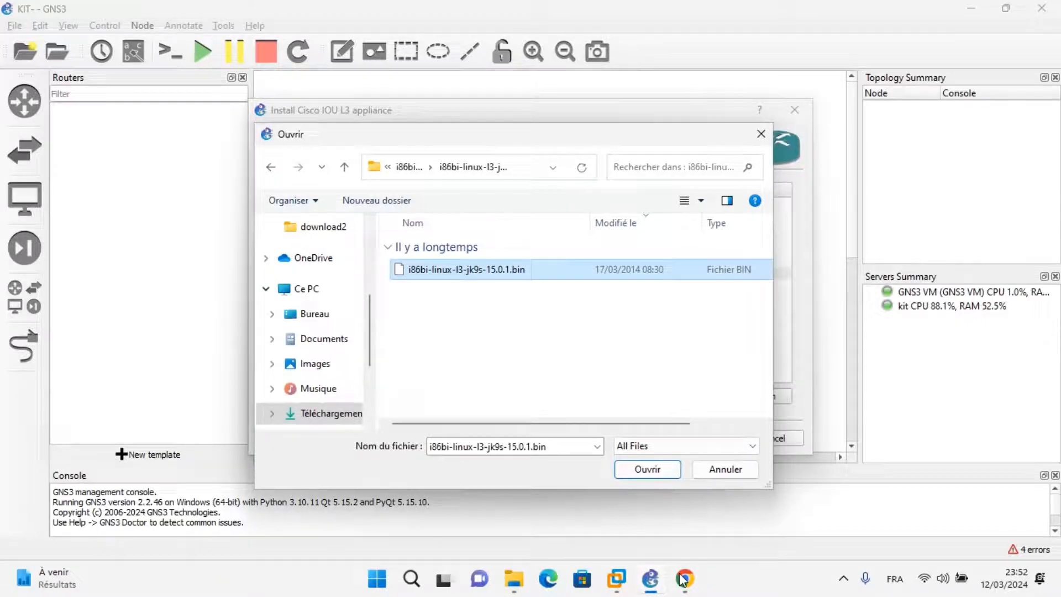
left_click(647, 470)
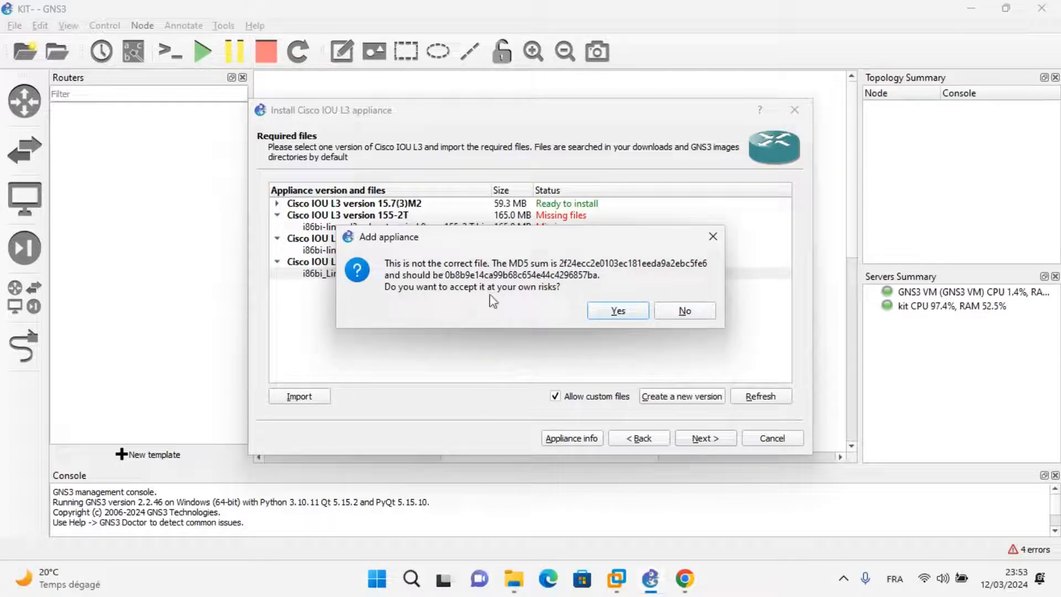
left_click(619, 311)
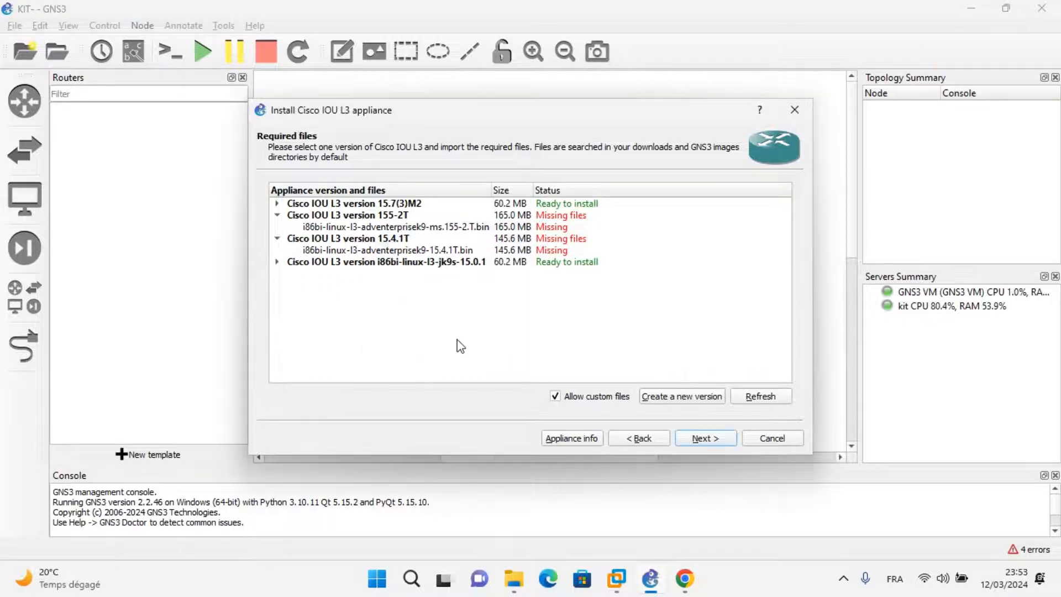
Install Cisco IOU L3 version i86bi-linux-l3-jk9s-15.0.1 with its required file, finish the appliance wizard and select the new router template.
left_click(277, 264)
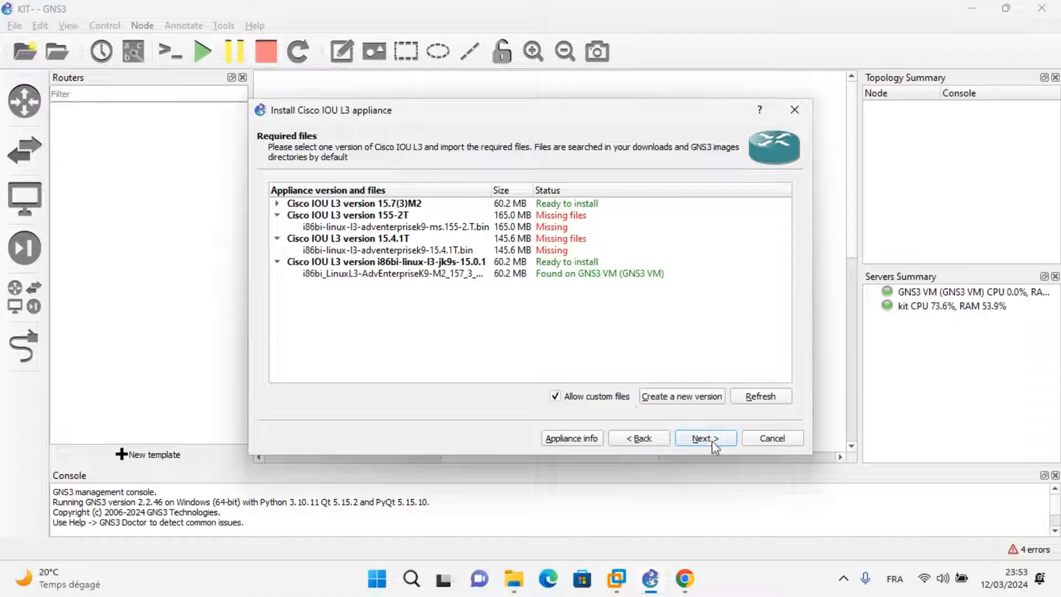
left_click(519, 275)
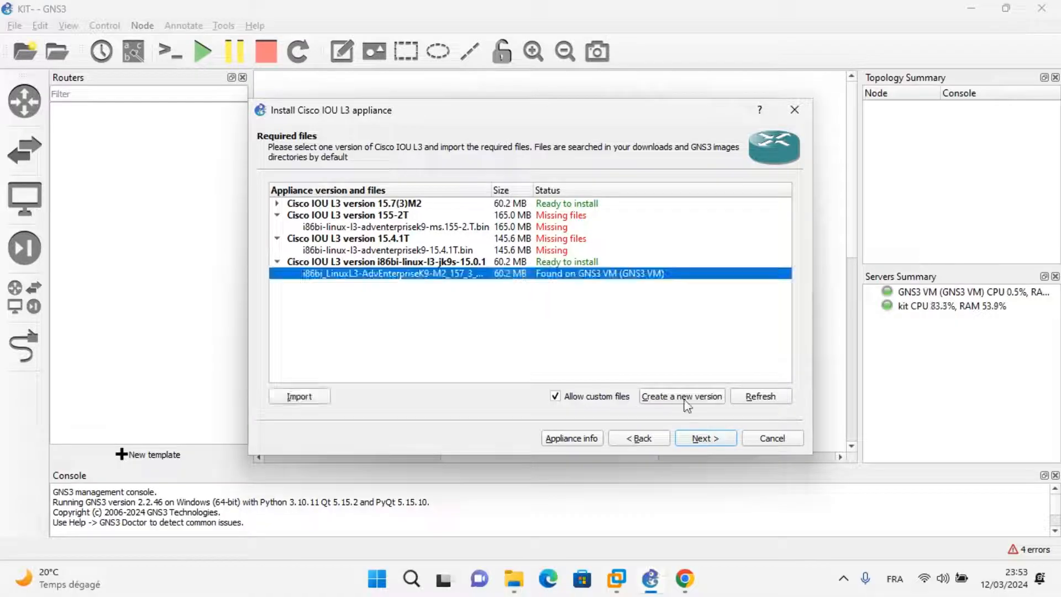
left_click(714, 441)
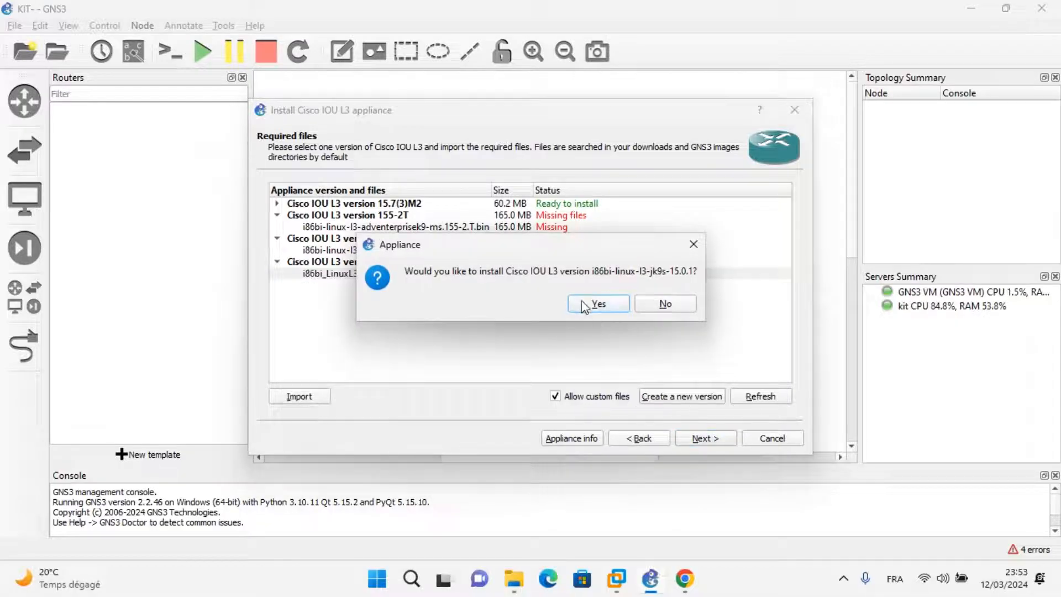
left_click(586, 304)
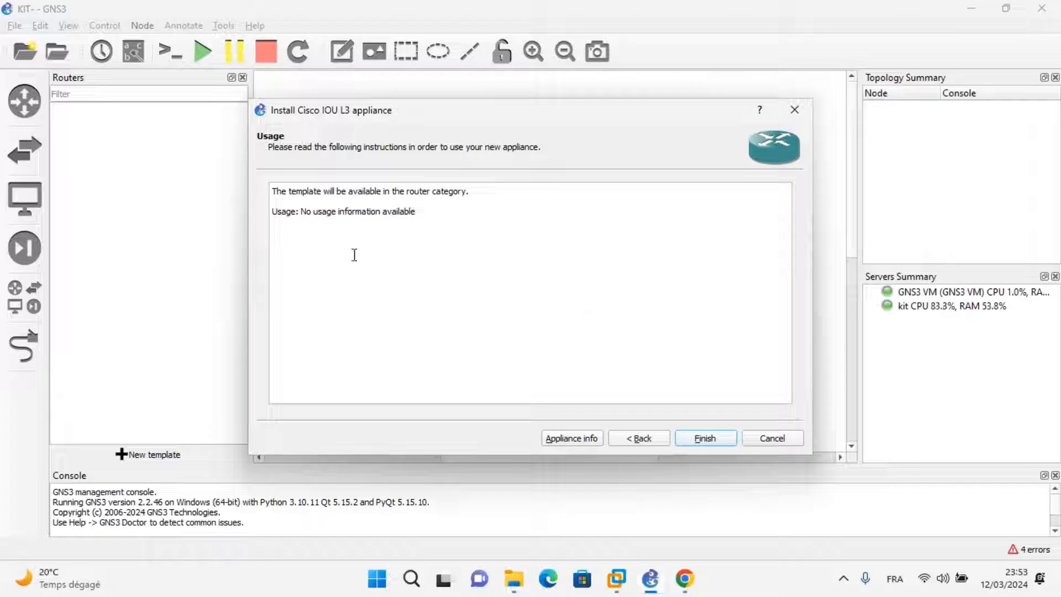
left_click_drag(457, 232, 254, 194)
left_click(428, 254)
left_click(704, 438)
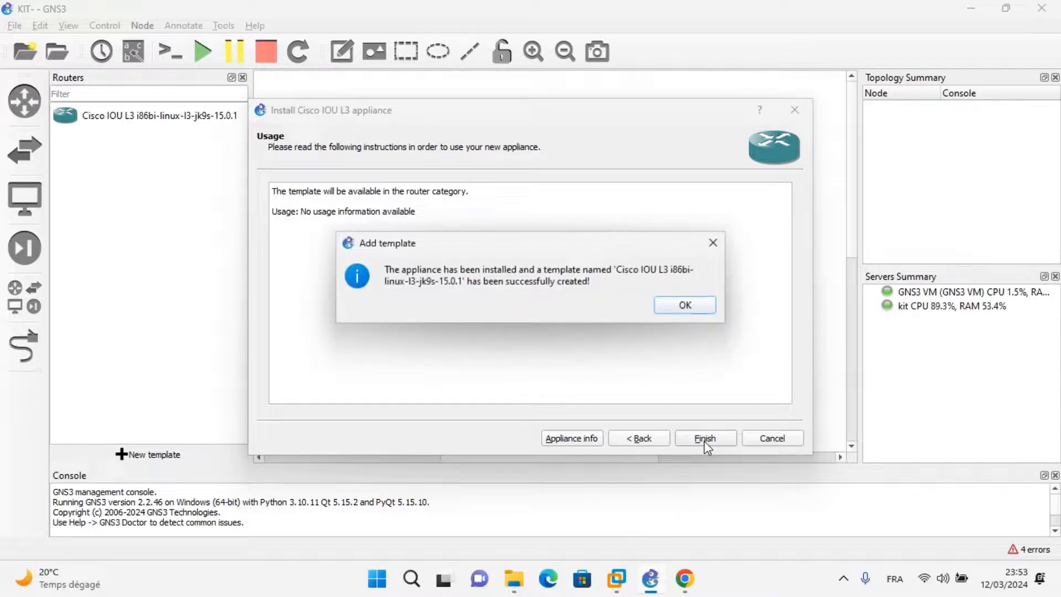
left_click(689, 306)
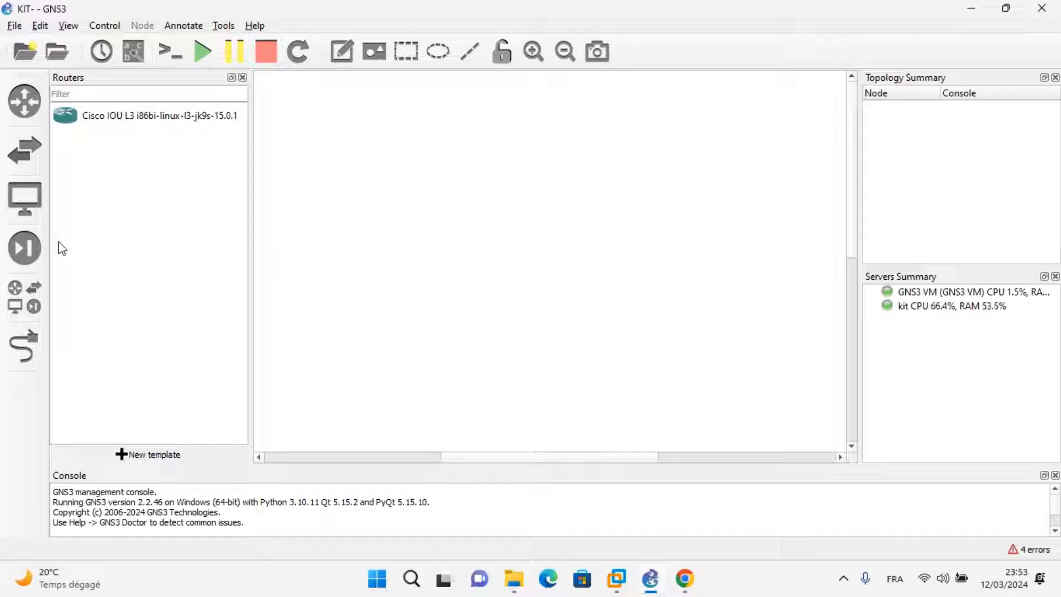
left_click(108, 121)
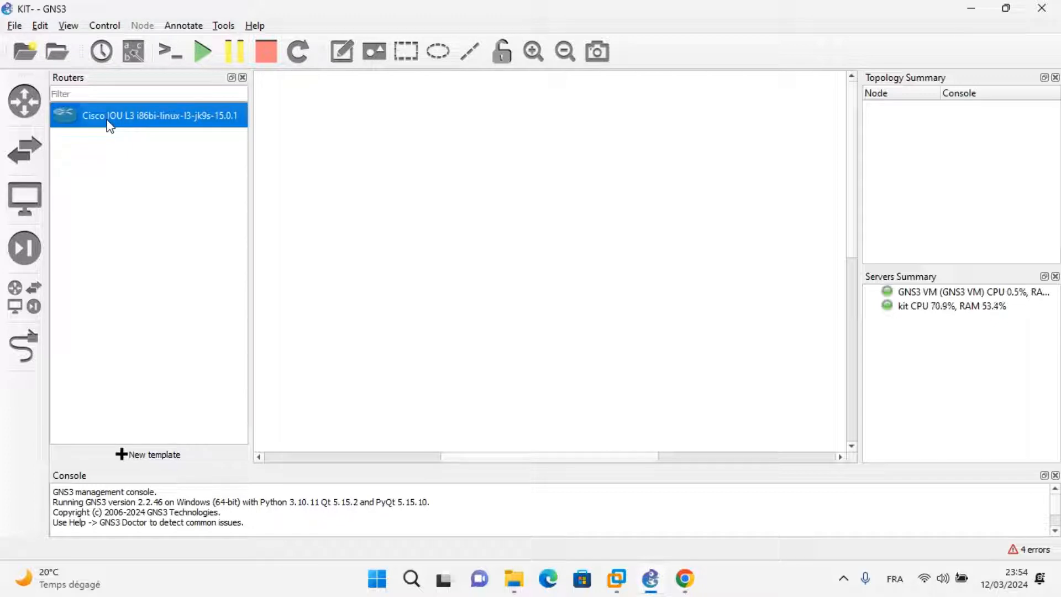
Start a new template from the GNS3 server for the Cisco IOU L2 switch, installing on the GNS3 VM, and proceed to its required files.
left_click(146, 455)
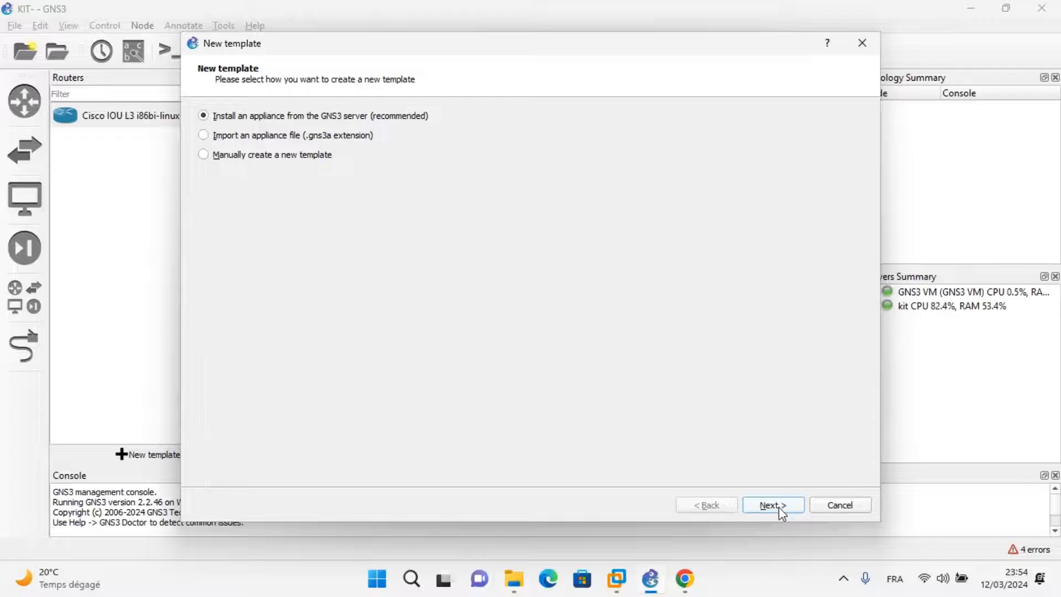
left_click(773, 505)
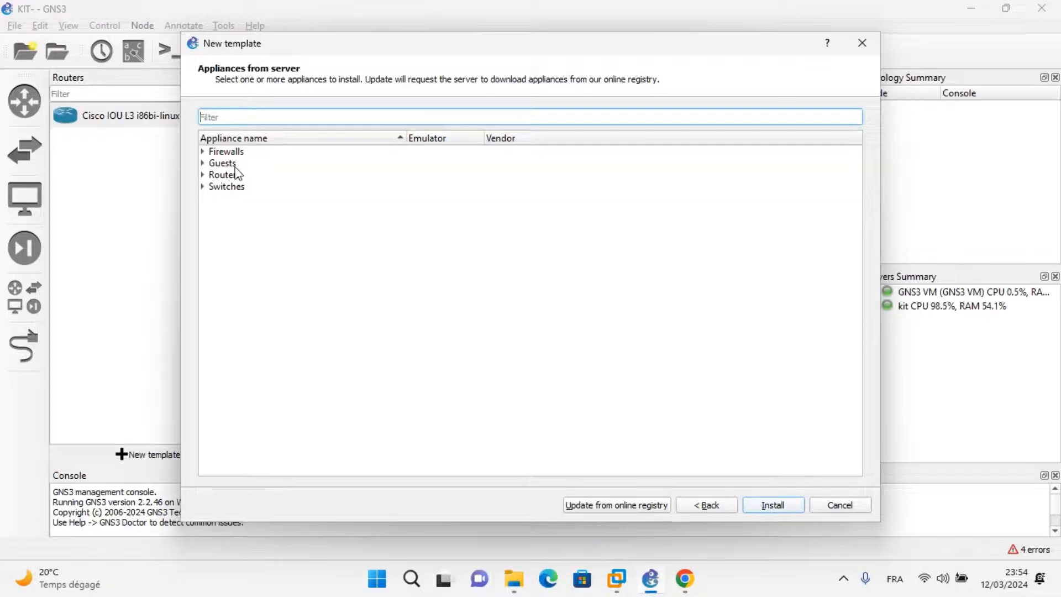
left_click(203, 186)
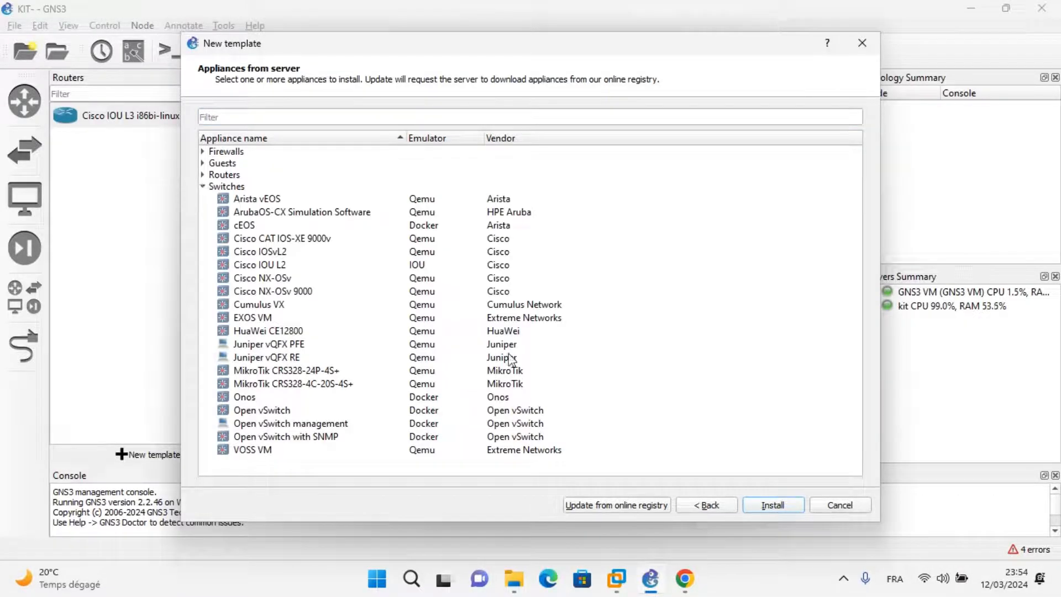
left_click(354, 225)
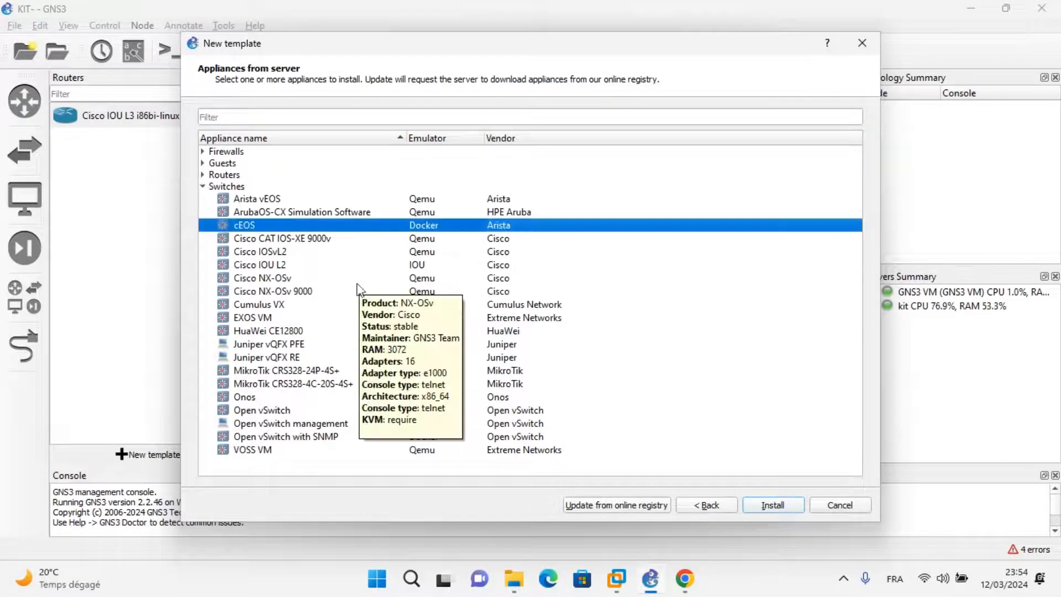
left_click(272, 266)
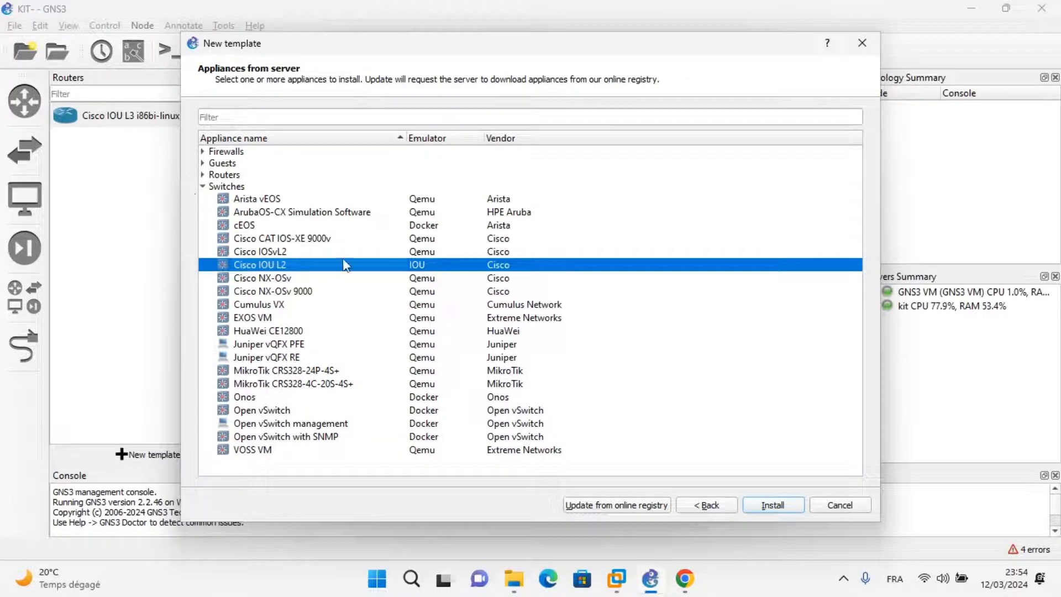
mouse_move(258, 264)
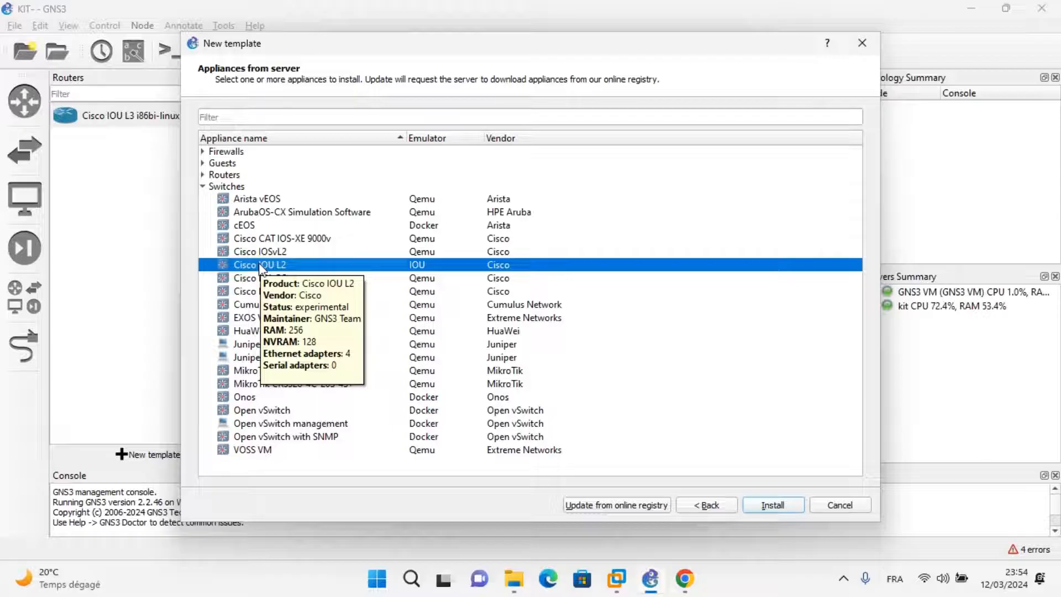
left_click(778, 507)
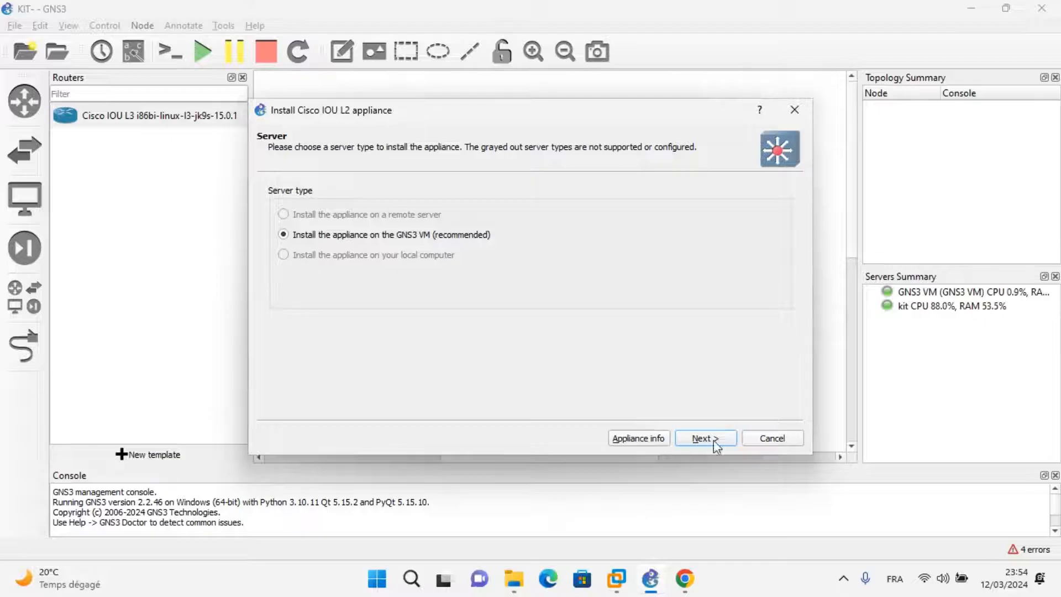
left_click(715, 439)
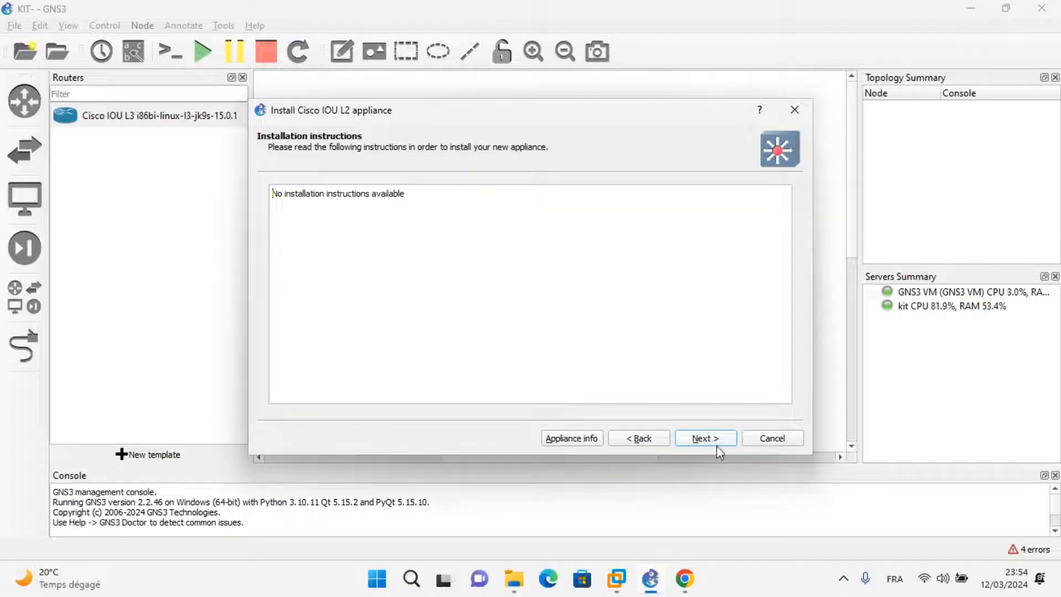
left_click(715, 440)
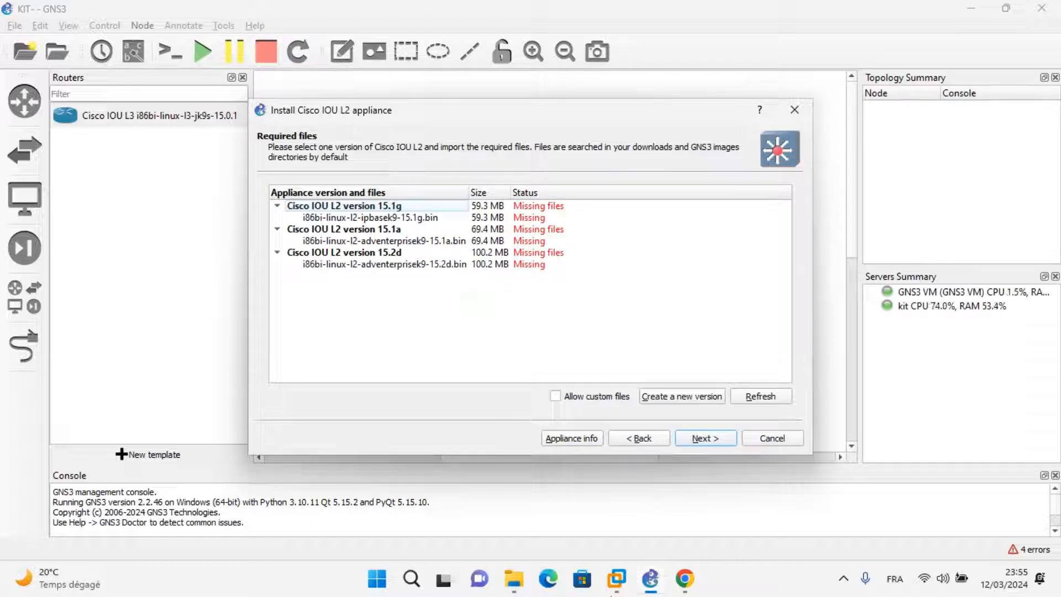
Check the extracted L2 image folder's name in the downloads folder in File Explorer, and return to GNS3.
left_click(520, 585)
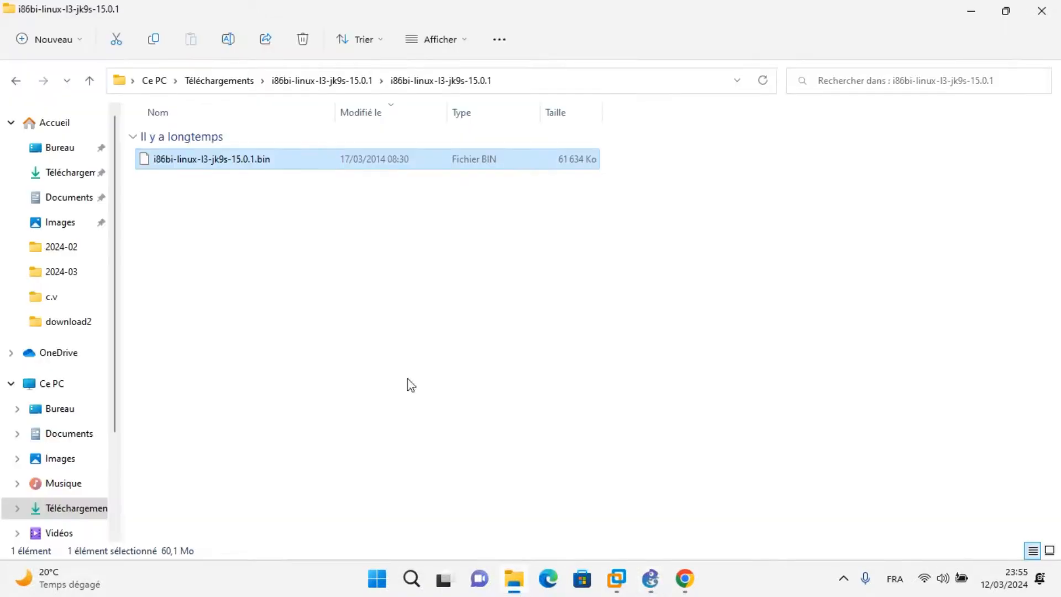
left_click(17, 81)
left_click(17, 81)
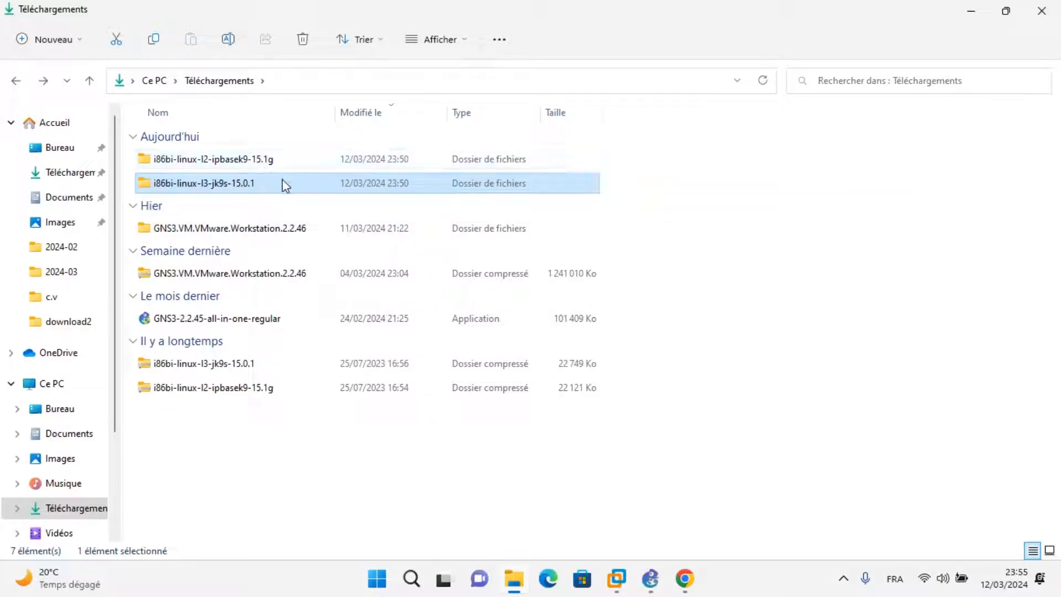
mouse_move(285, 185)
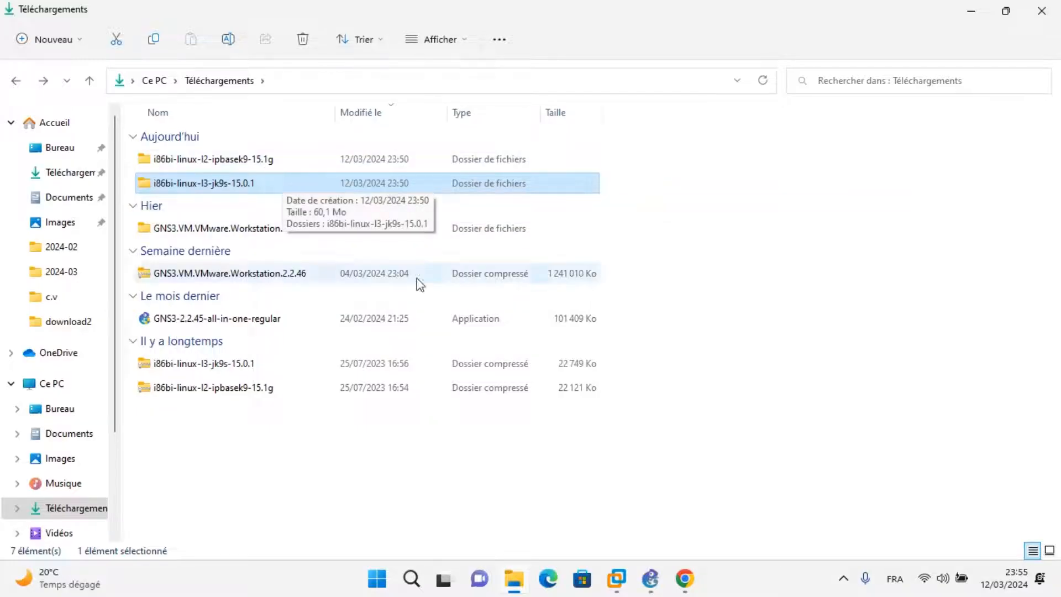
left_click(652, 580)
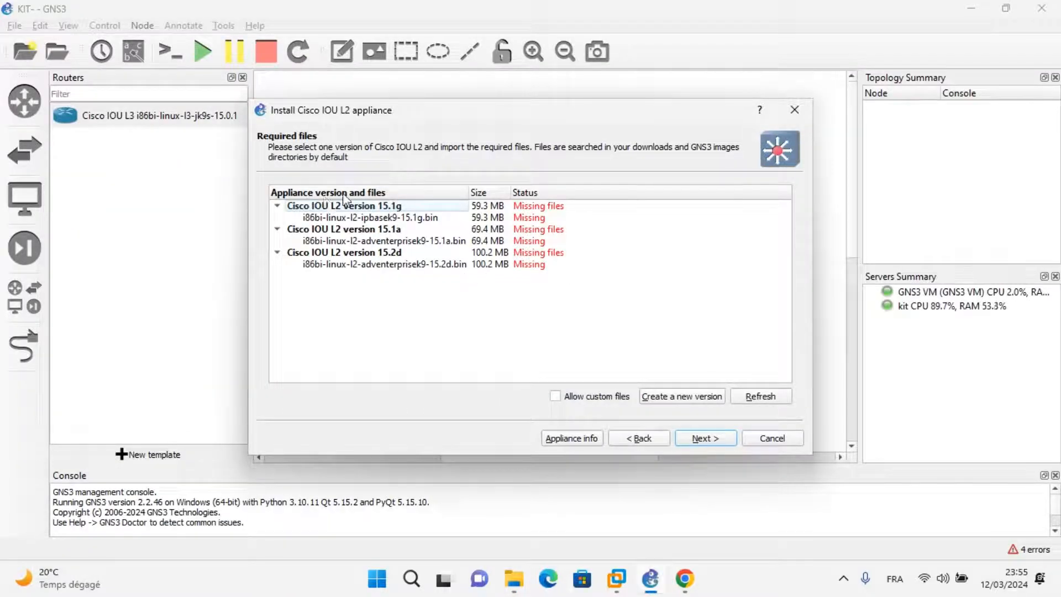
Import i86bi-linux-l2-ipbasek9-15.1g.bin from the inner extracted folder in the downloads folder as the required file for Cisco IOU L2 version 15.1g.
left_click(403, 209)
left_click(393, 219)
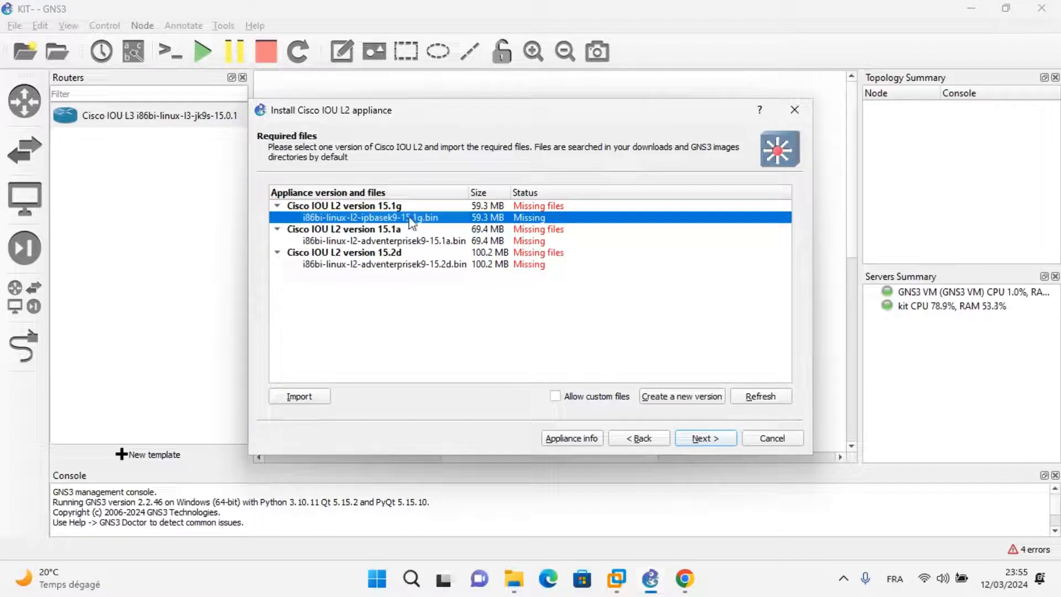
left_click(307, 397)
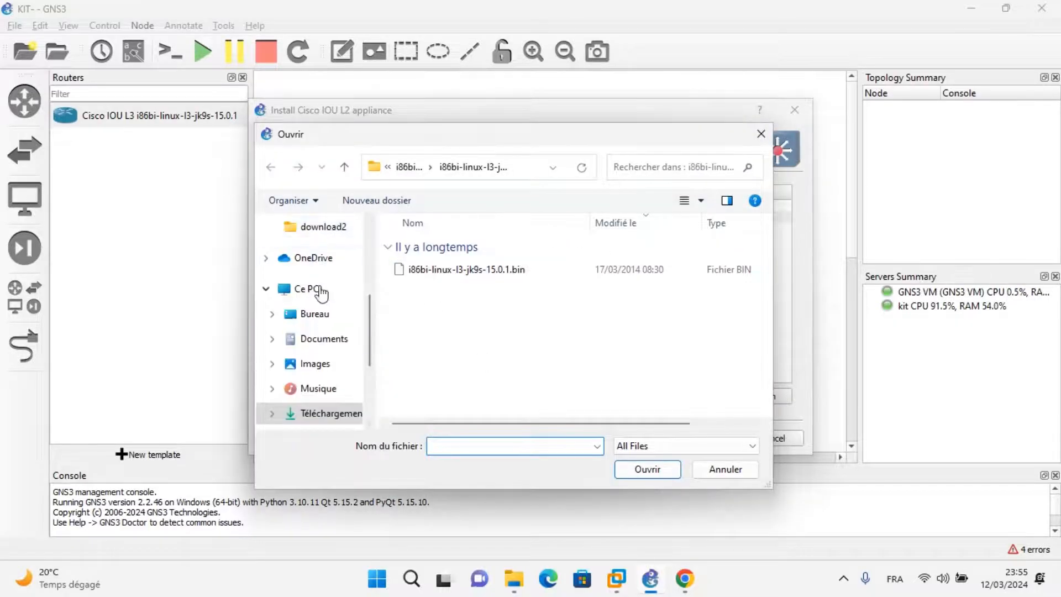
left_click(332, 413)
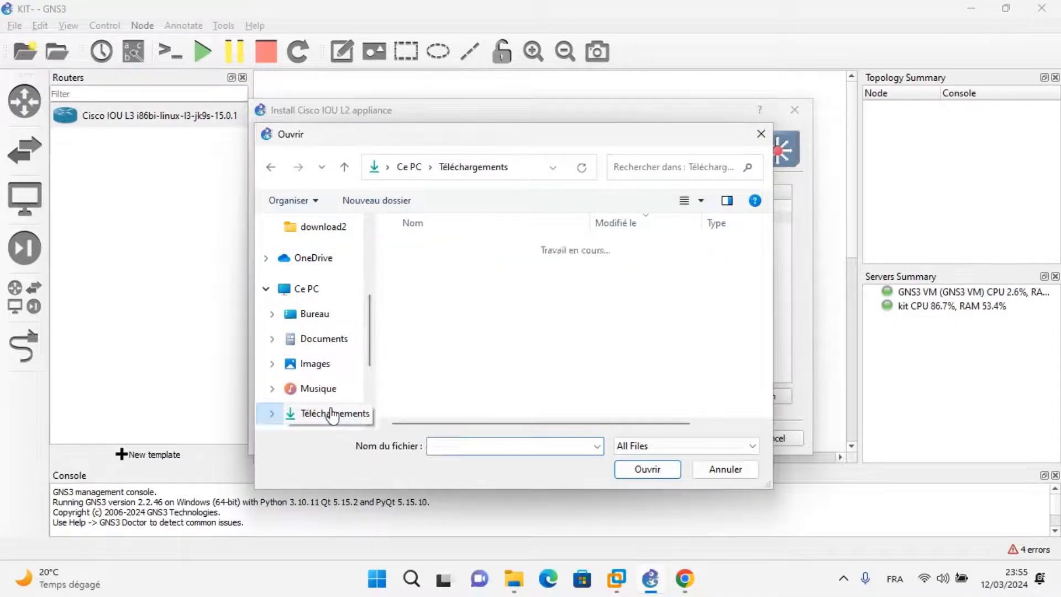
double_click(449, 269)
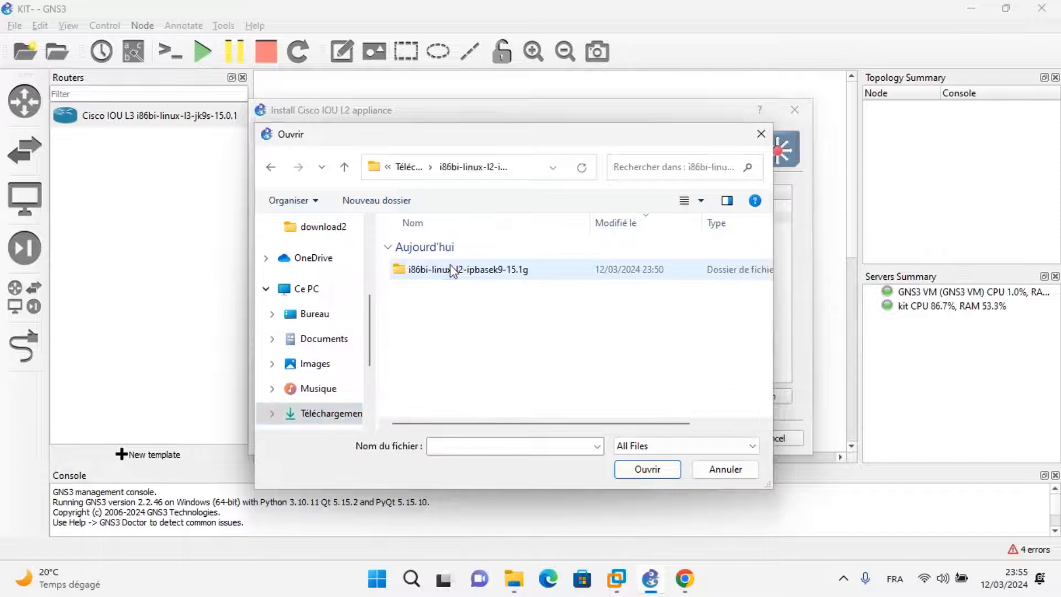
double_click(462, 271)
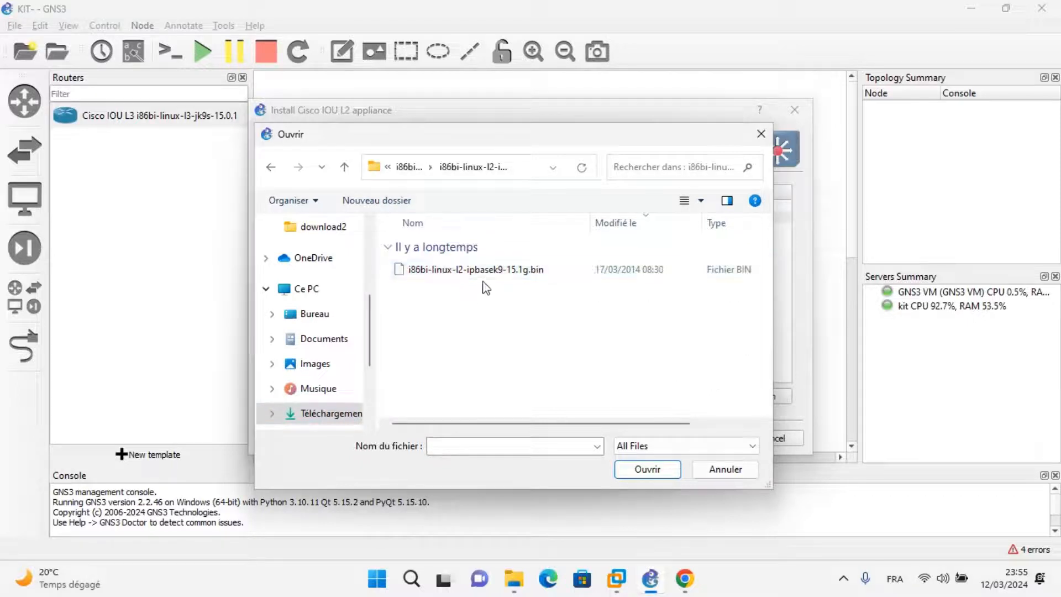
left_click(483, 271)
left_click(655, 474)
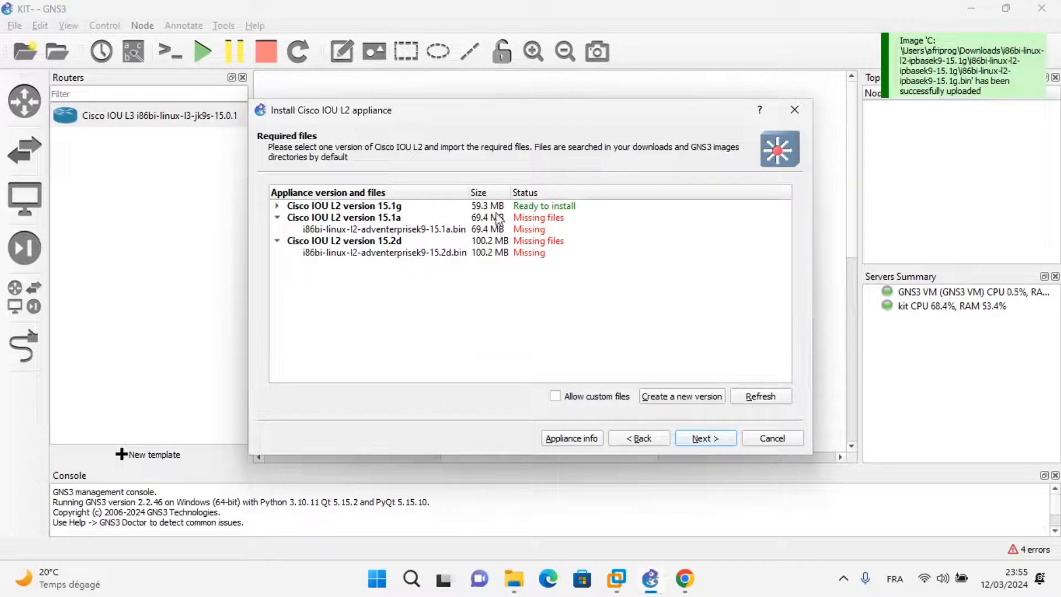
Install Cisco IOU L2 version 15.1g with its imported file and finish the appliance wizard.
left_click(277, 206)
left_click(385, 220)
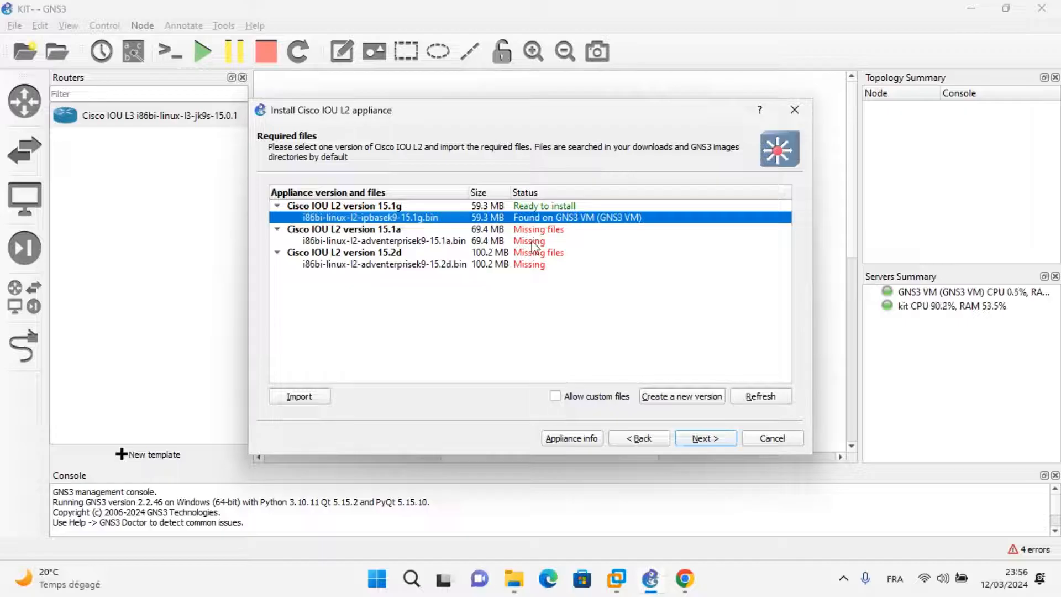
left_click(706, 439)
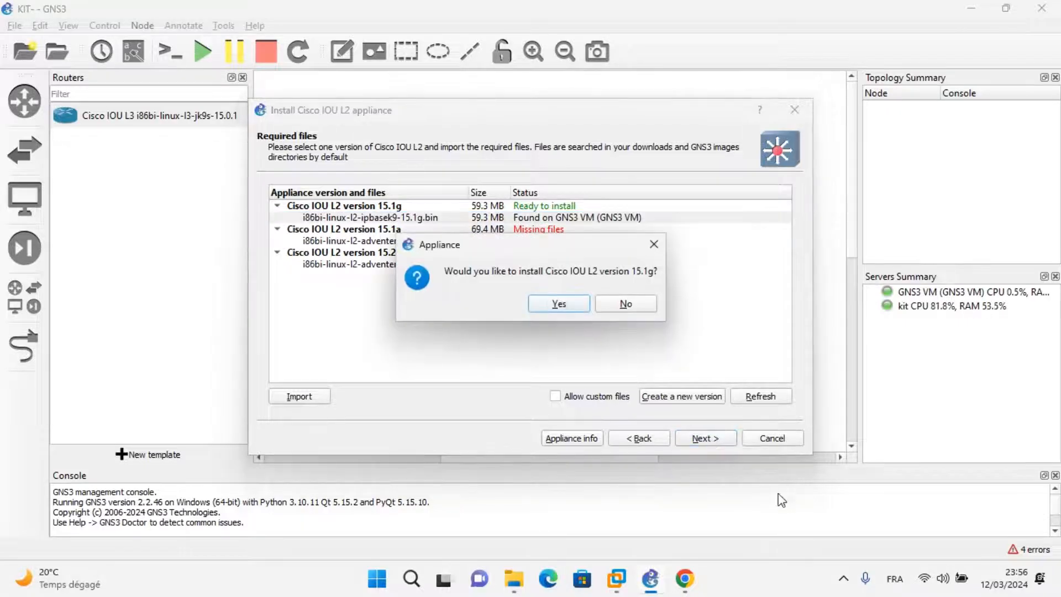
left_click(559, 303)
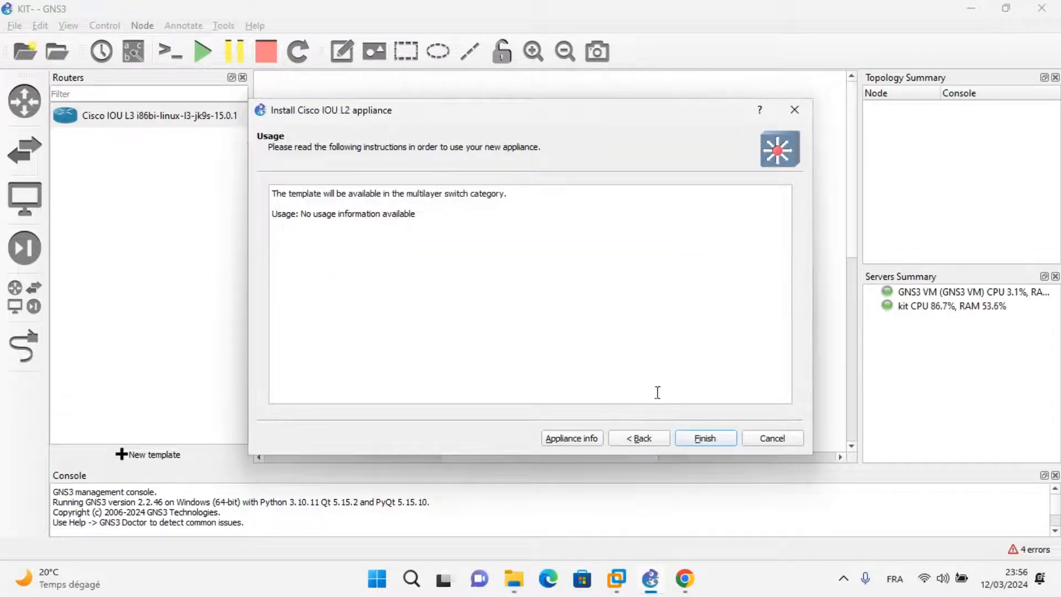
left_click(721, 436)
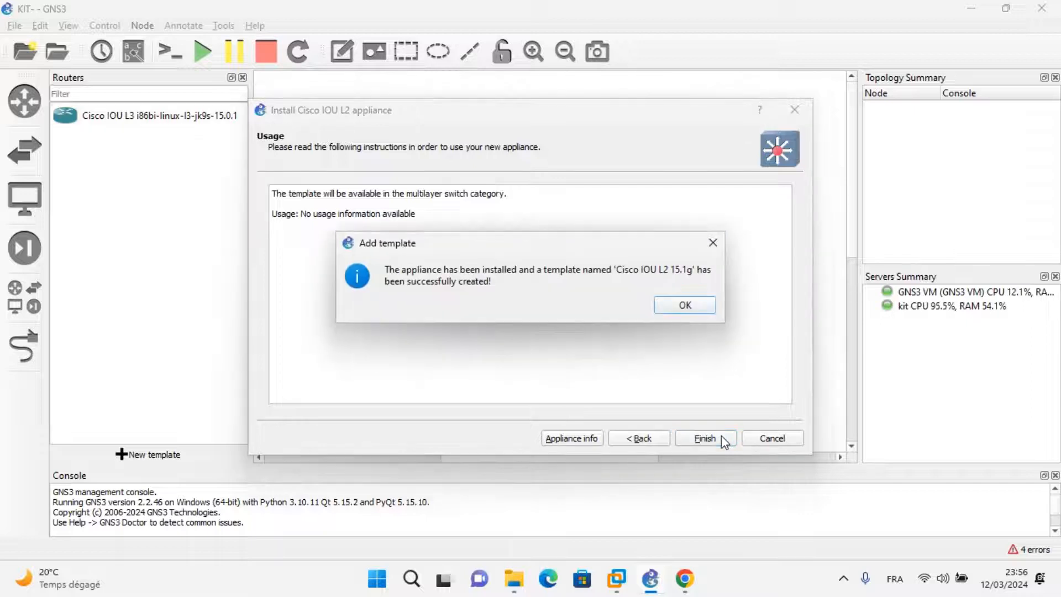
left_click(680, 309)
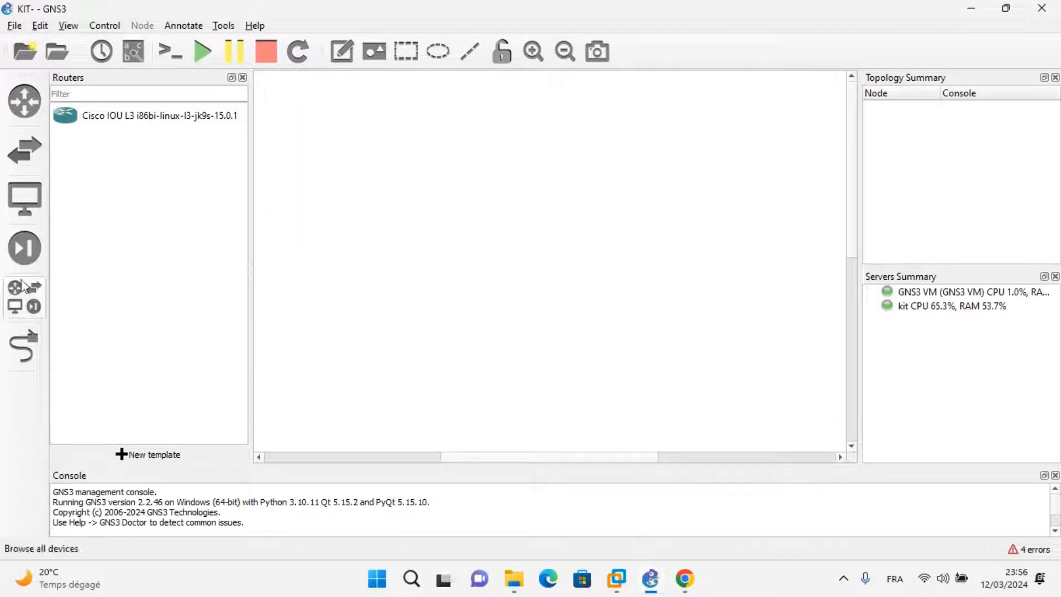
Check for the installed Cisco IOU L2 and L3 templates among all devices, the switches and the routers.
left_click(23, 300)
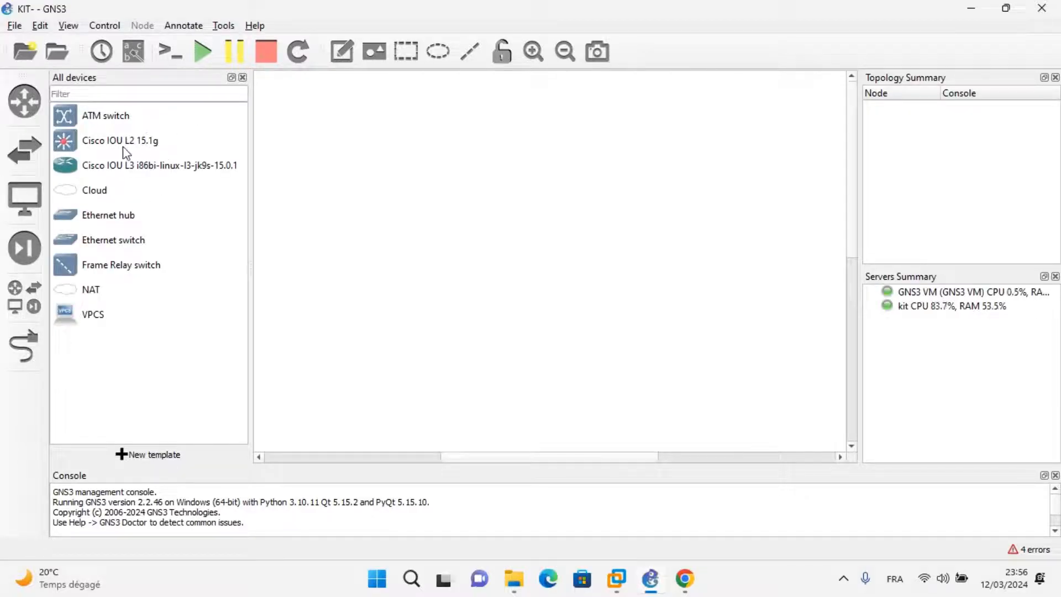
left_click(30, 147)
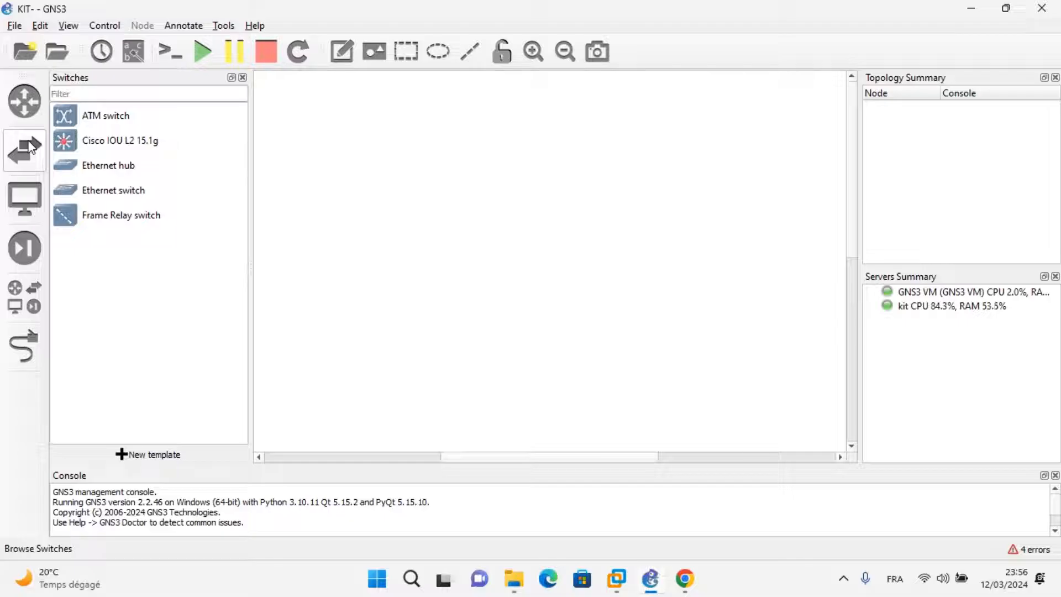
left_click_drag(188, 143, 151, 136)
left_click(30, 109)
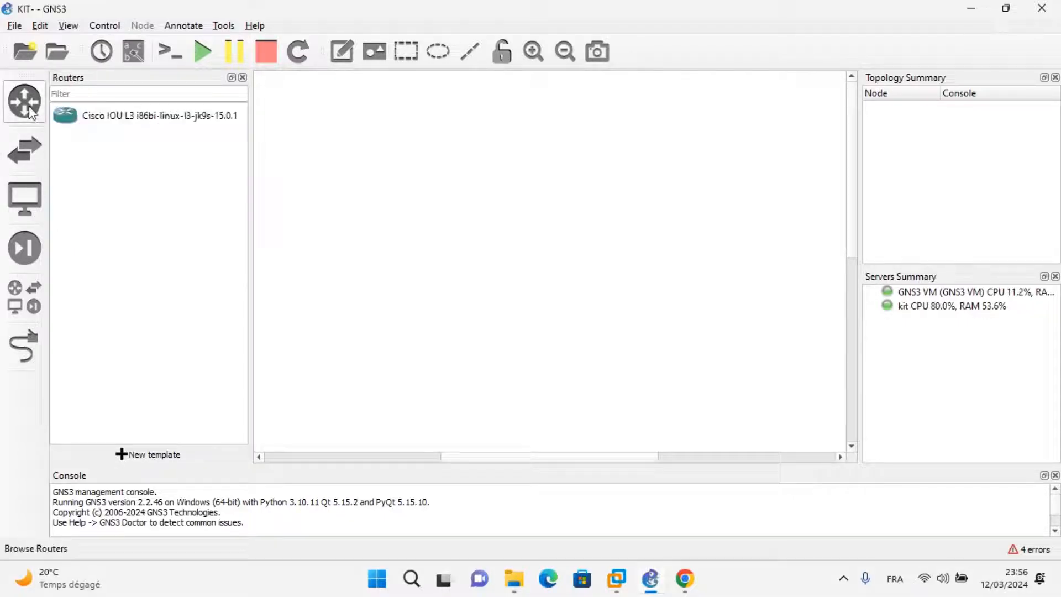
left_click(130, 125)
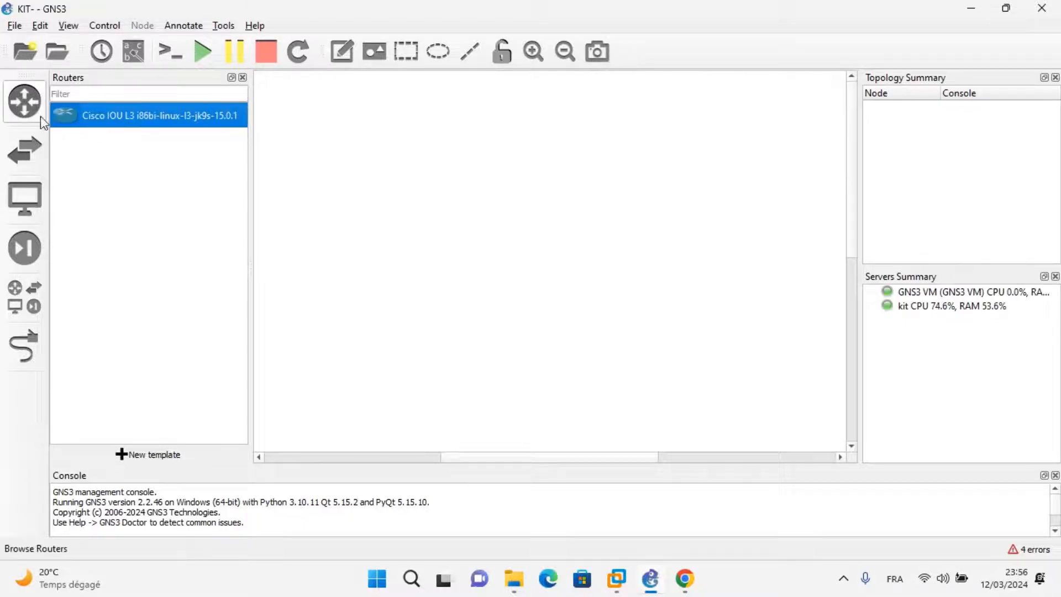
Add a Cisco IOU L3 i86bi-linux-l3-jk9s-15.0.1 router to the upper middle of the workspace.
left_click(24, 101)
left_click(24, 155)
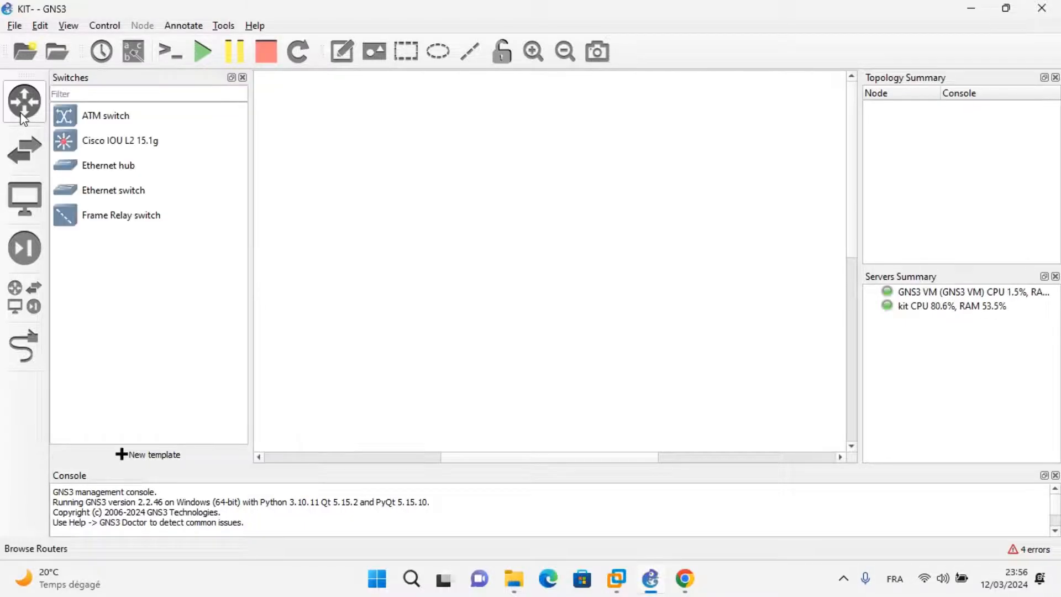
left_click(21, 112)
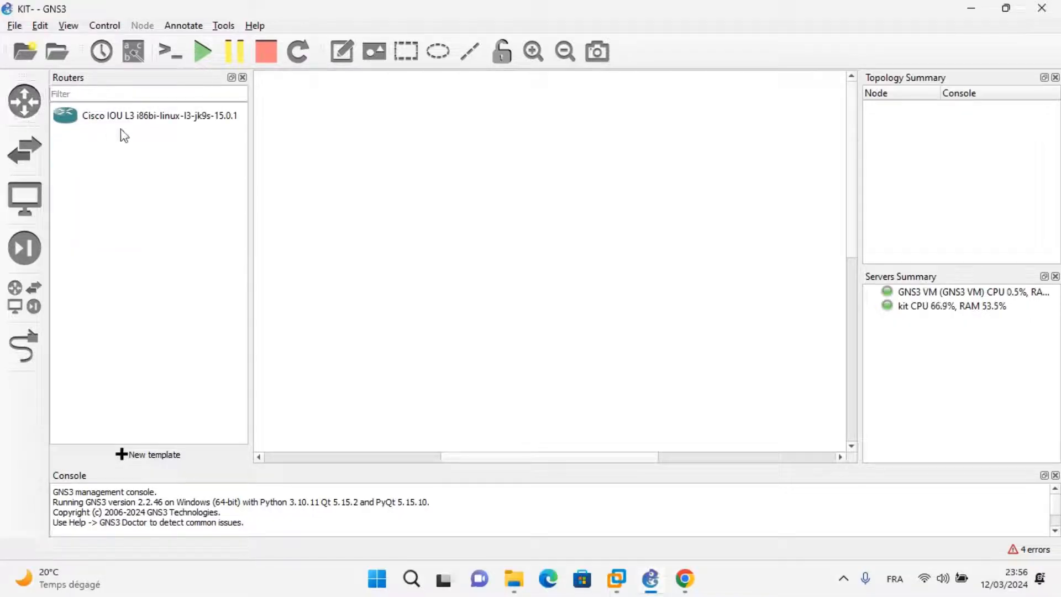
left_click(106, 125)
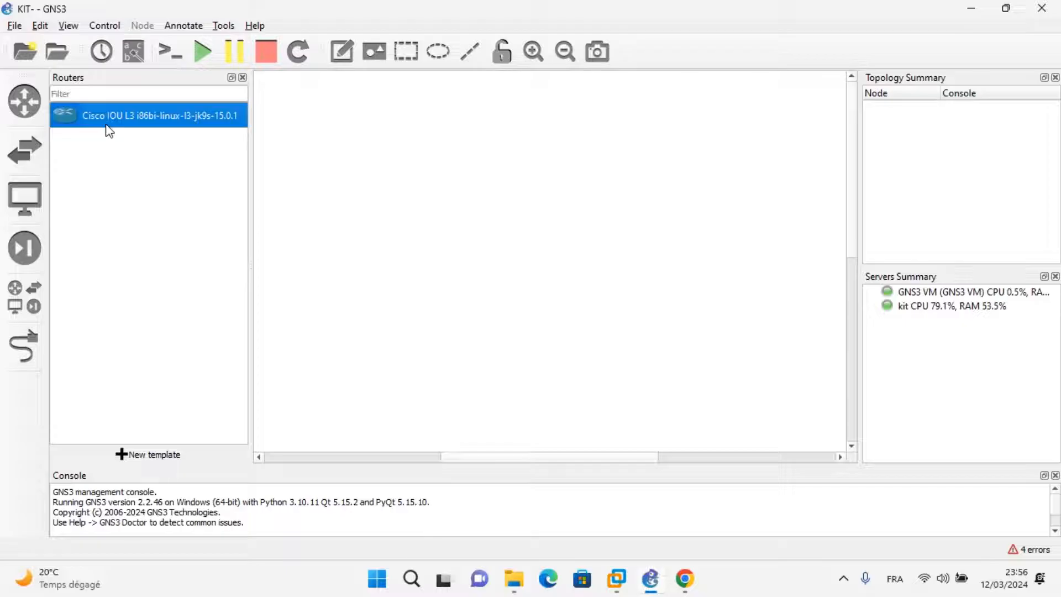
left_click_drag(109, 131, 555, 162)
Add a Cisco IOU L2 15.1g switch to the workspace below the router.
left_click(28, 161)
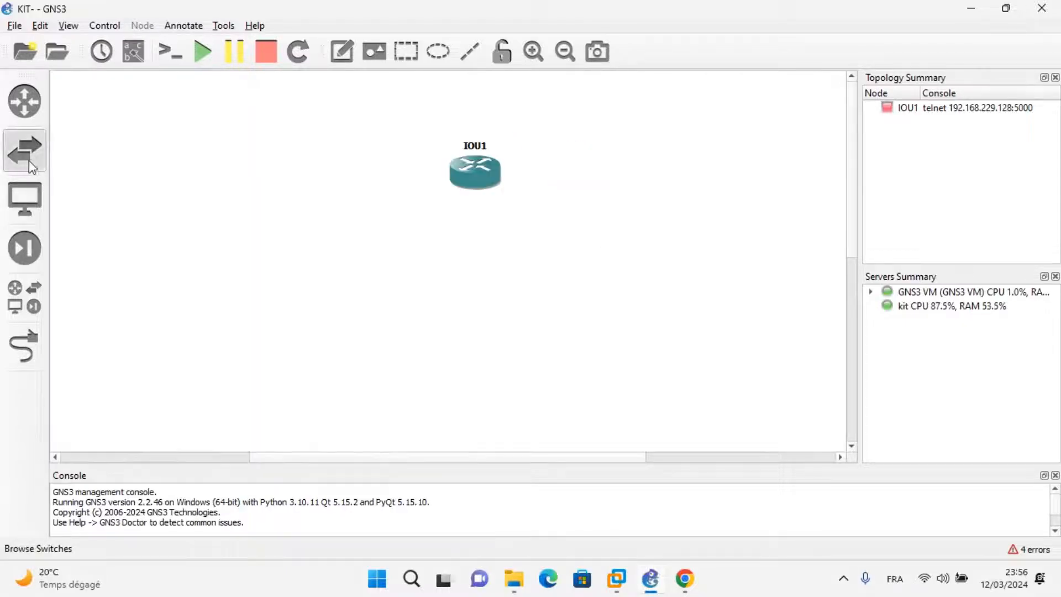
left_click(26, 154)
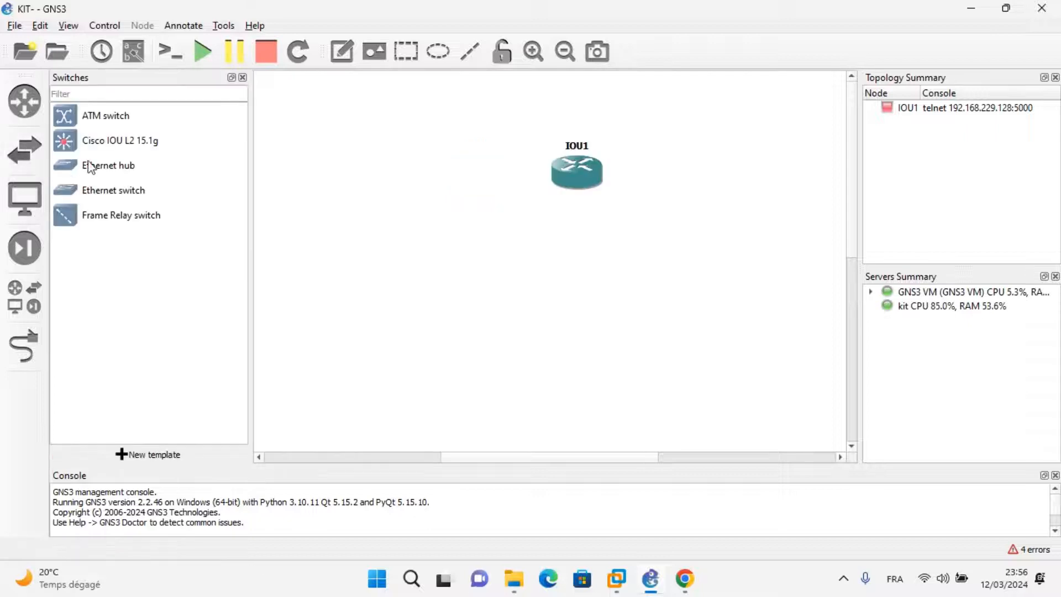
left_click_drag(104, 141, 579, 288)
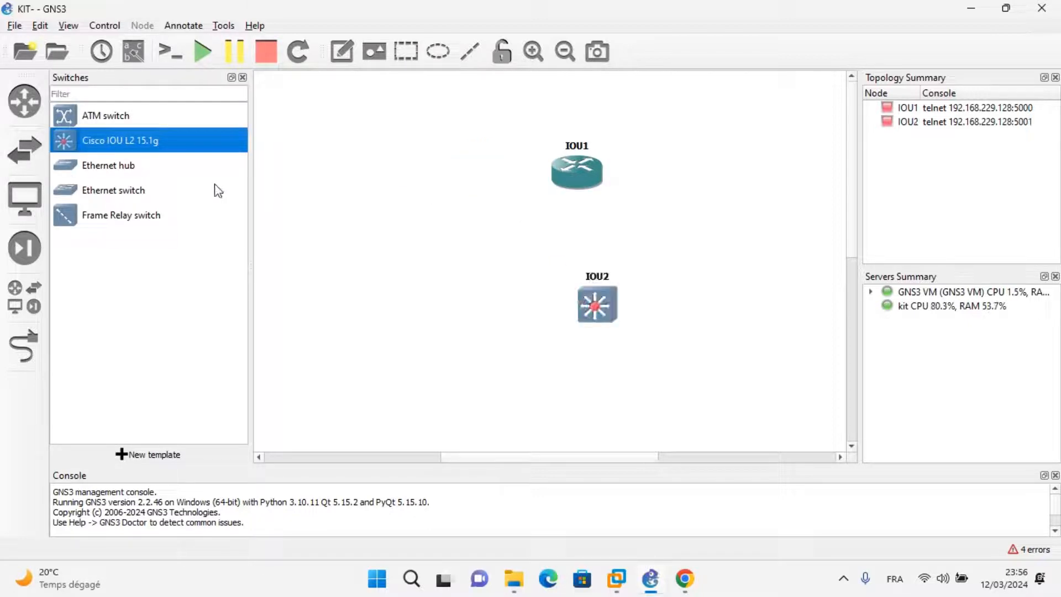
Link the router's Ethernet0/0 to the switch's Ethernet0/0 and leave link mode.
left_click(22, 347)
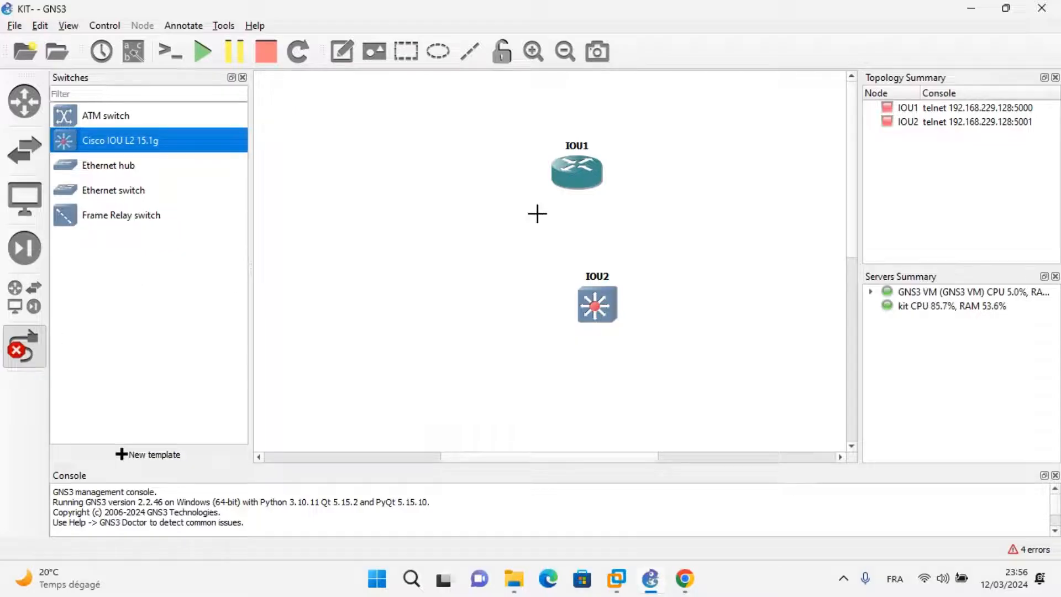
left_click(568, 183)
left_click(599, 192)
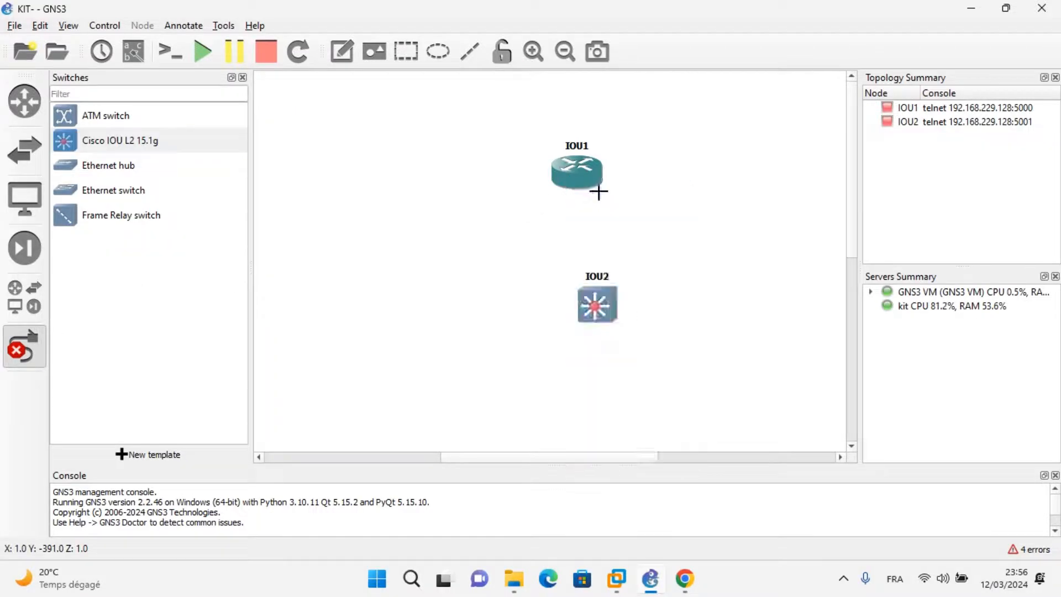
left_click(600, 307)
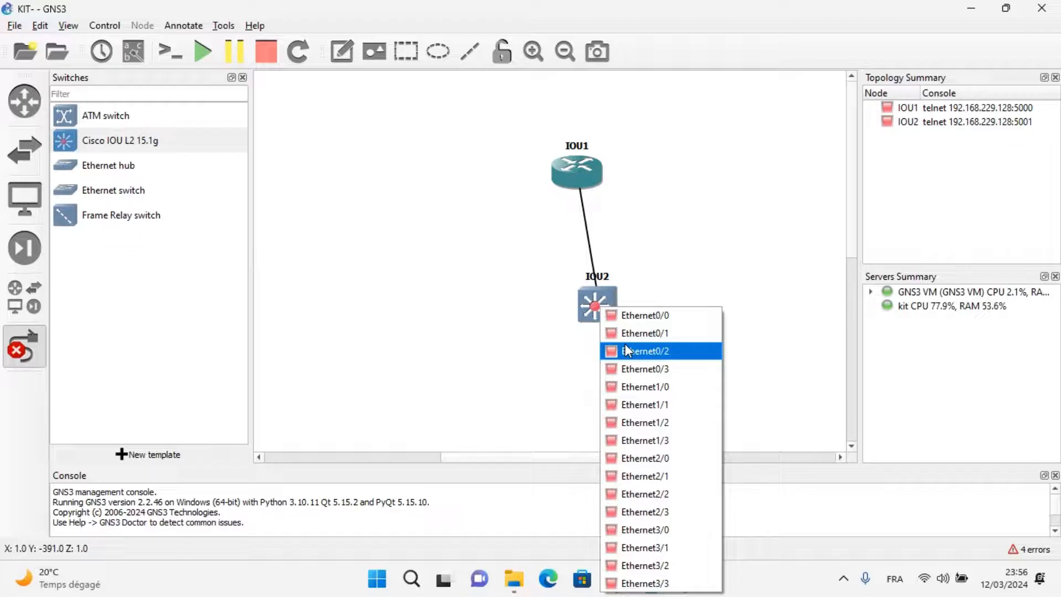
left_click(632, 316)
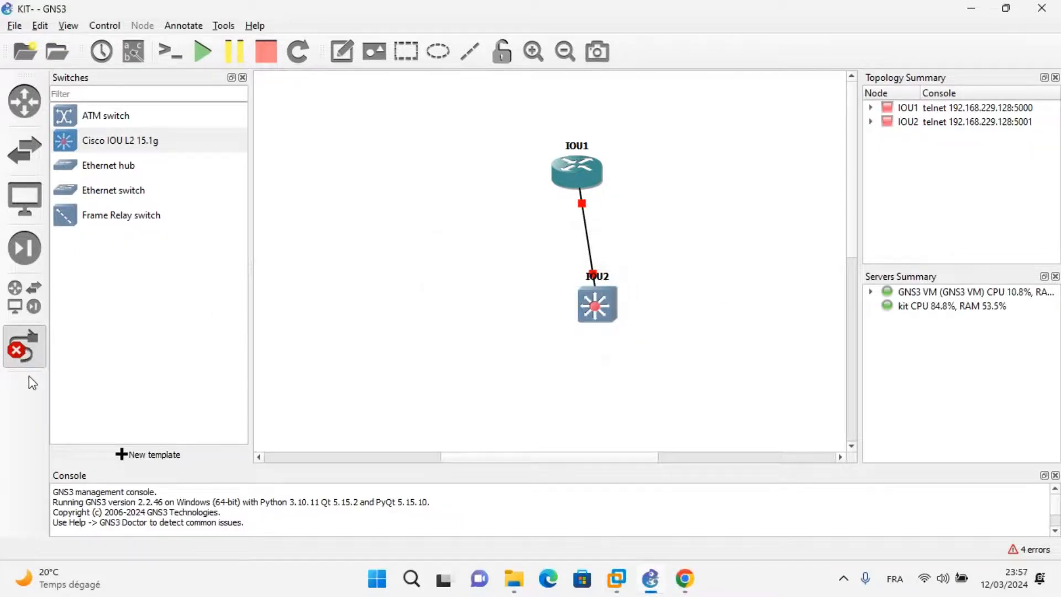
left_click(22, 357)
Add a VPCS to the lower left of the switch, running on the GNS3 VM server.
left_click(24, 296)
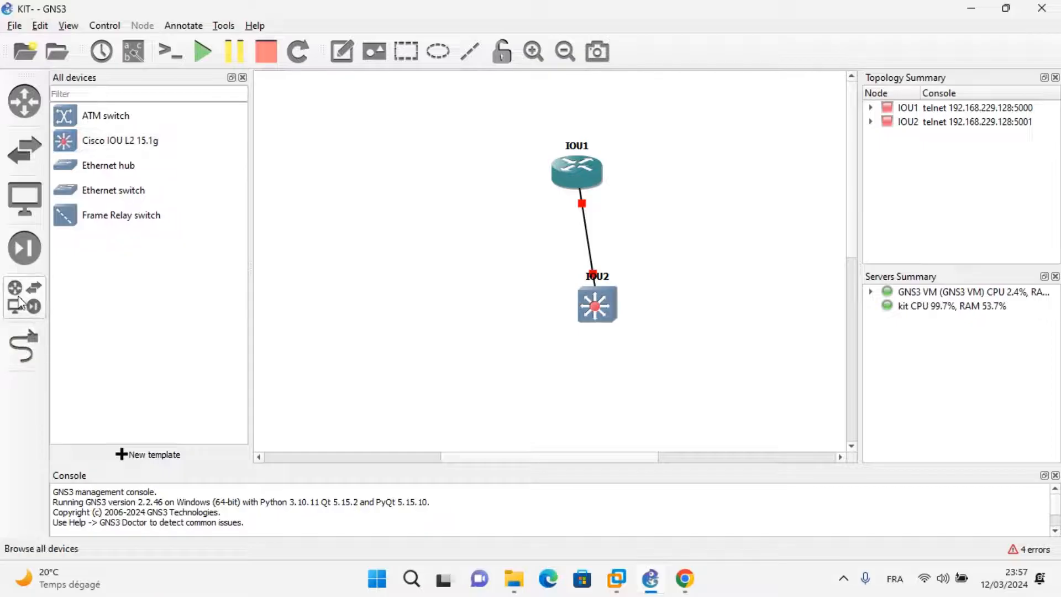
left_click_drag(93, 316, 396, 313)
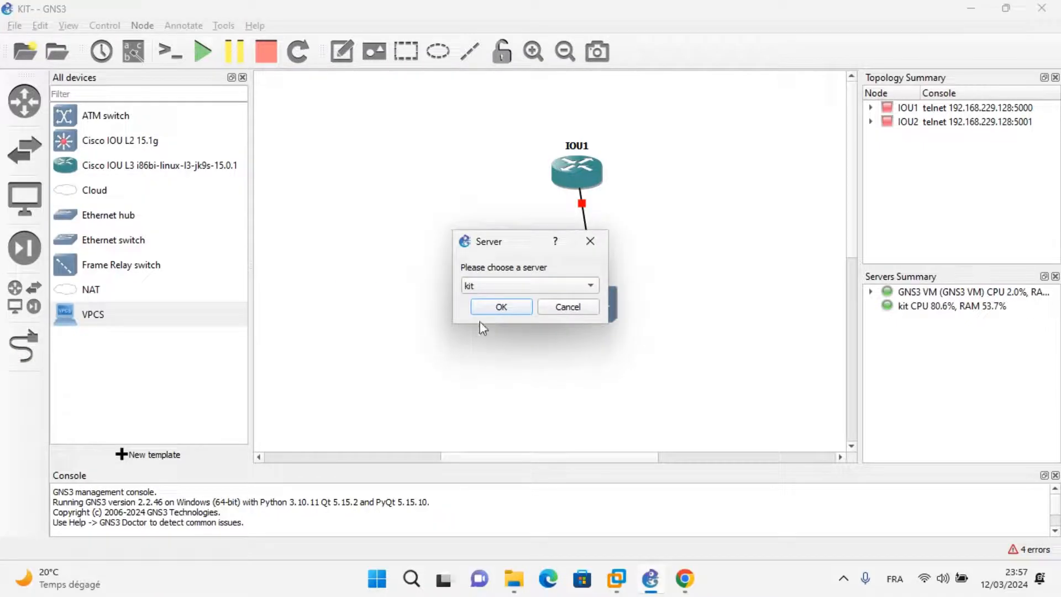
left_click(532, 288)
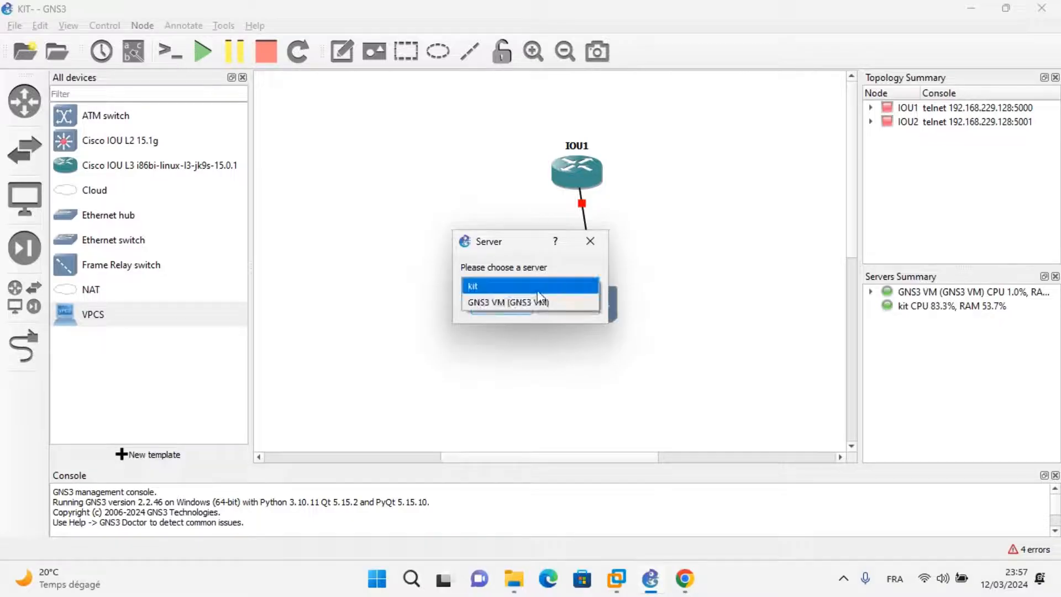
left_click(527, 302)
left_click(507, 307)
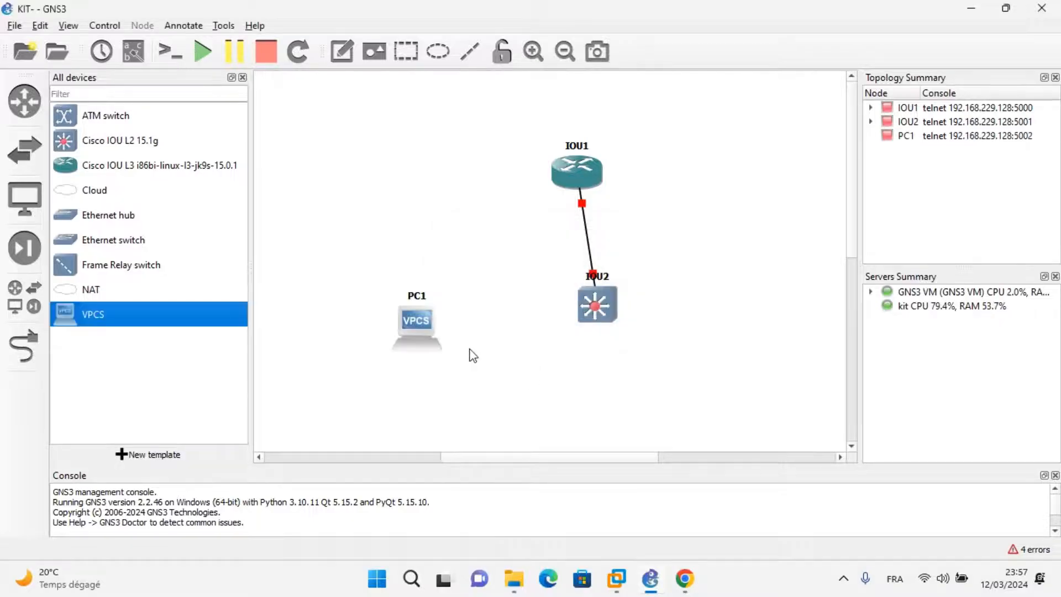
Add a second VPCS to the lower right of the switch, running on the GNS3 VM server.
left_click_drag(175, 321, 761, 369)
left_click(559, 285)
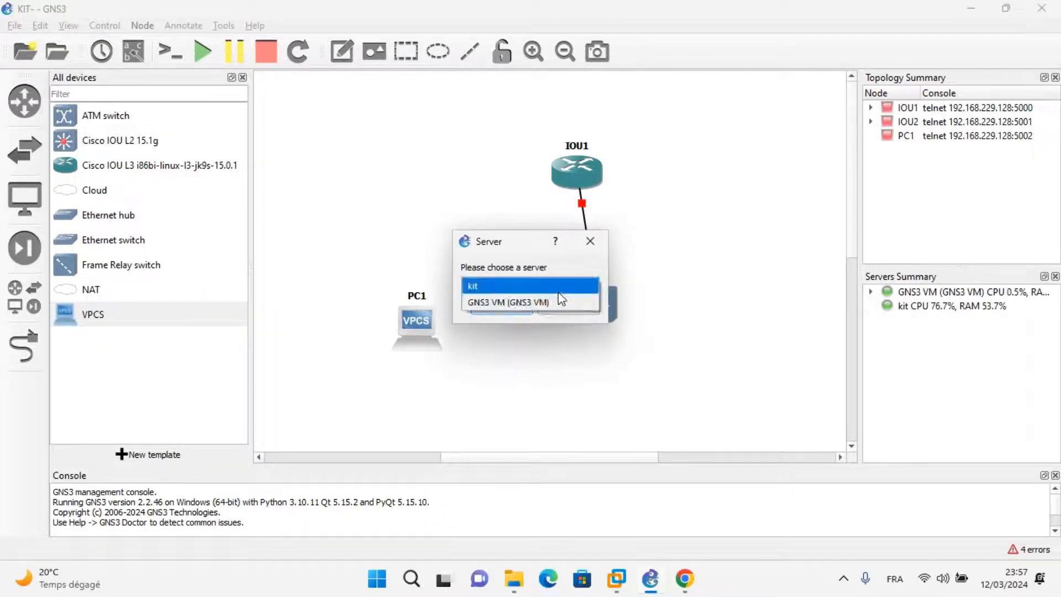
left_click(523, 301)
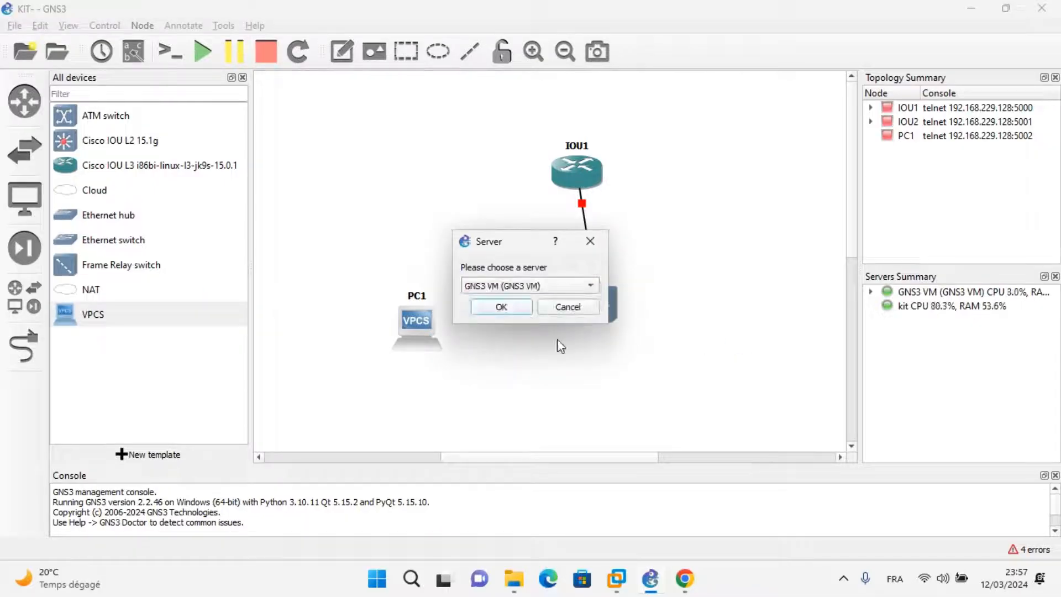
left_click(509, 308)
Rearrange the switch, router and PC2 so the router sits above the switch and PC2 is roughly level with PC1.
left_click_drag(601, 311, 572, 281)
left_click_drag(574, 172, 562, 140)
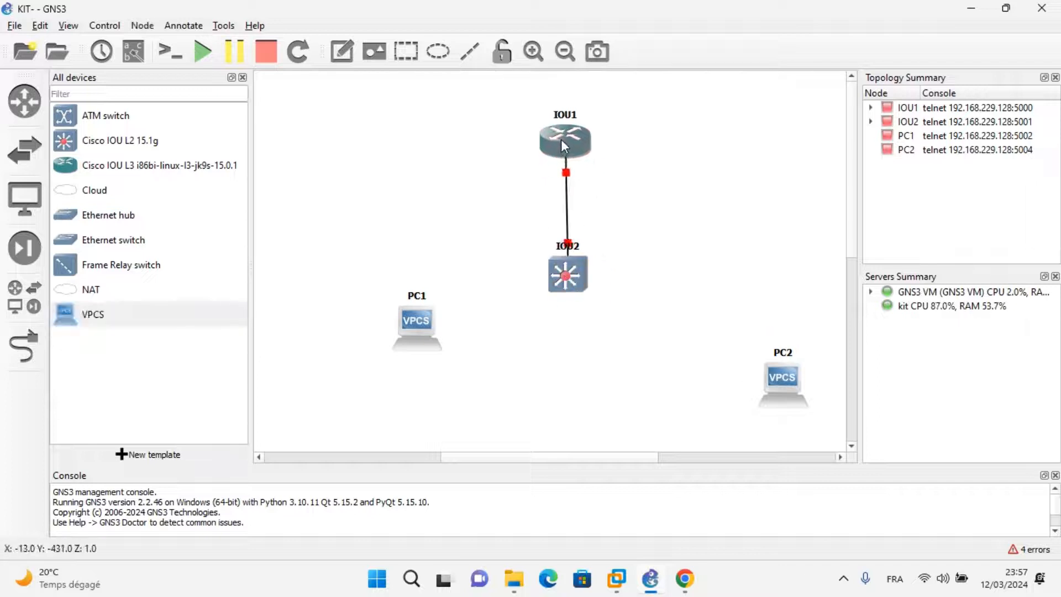
left_click_drag(772, 377, 743, 316)
Link PC1 to Ethernet0/1 on the IOU2 switch.
left_click(24, 346)
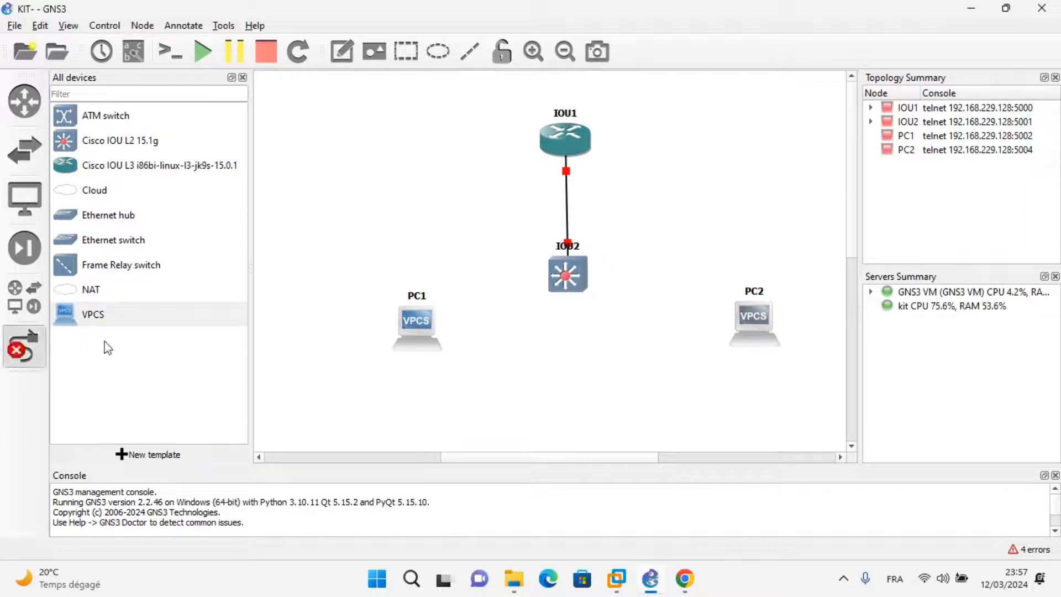
left_click(406, 326)
left_click(464, 335)
left_click(556, 279)
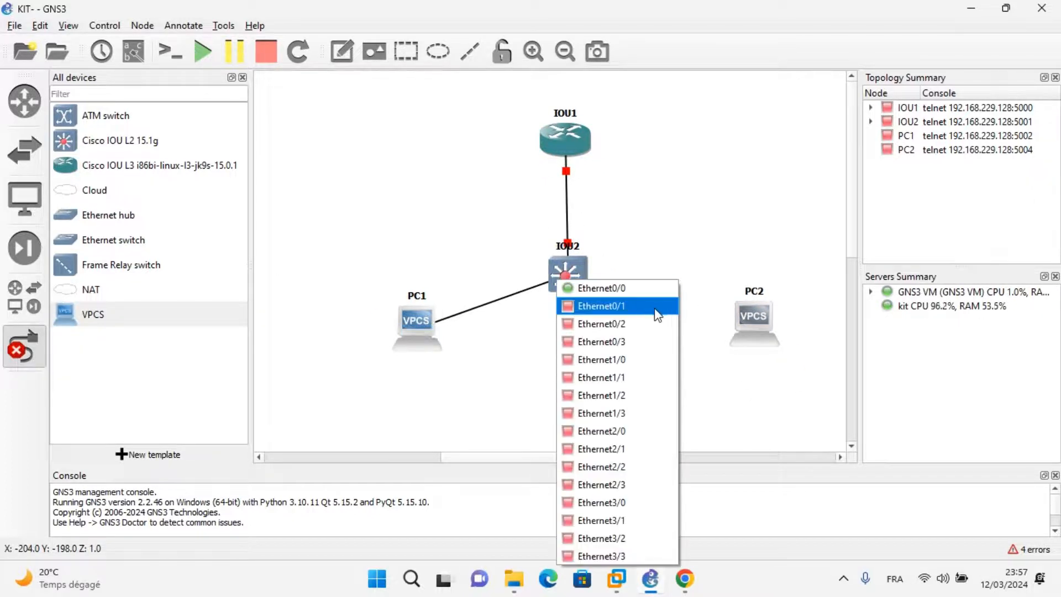
left_click(627, 305)
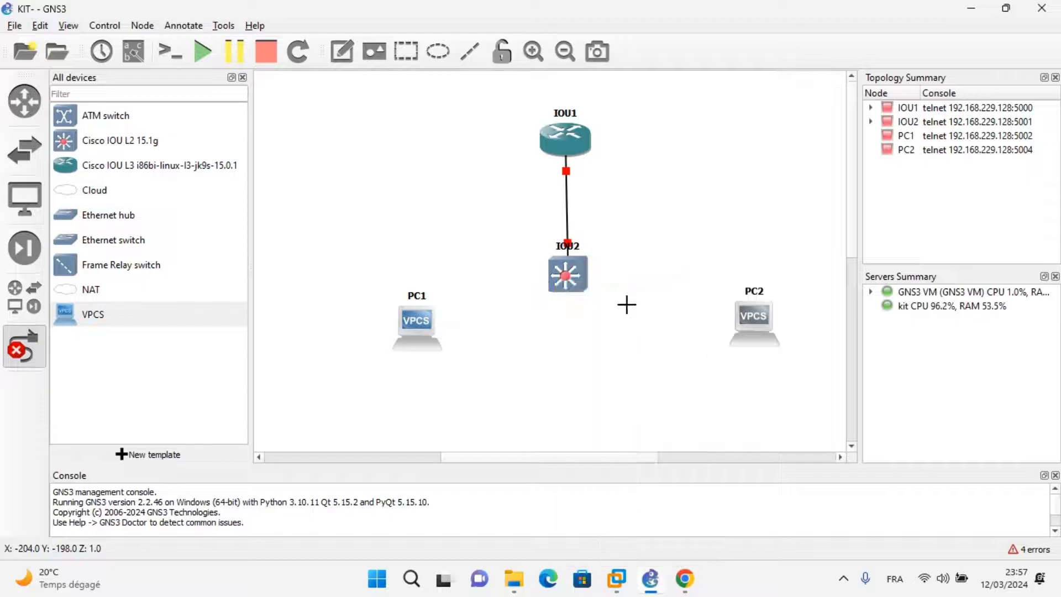
Link PC2 to a free Ethernet port on the IOU2 switch and leave link mode.
left_click(749, 331)
left_click(789, 340)
left_click(574, 270)
left_click(608, 332)
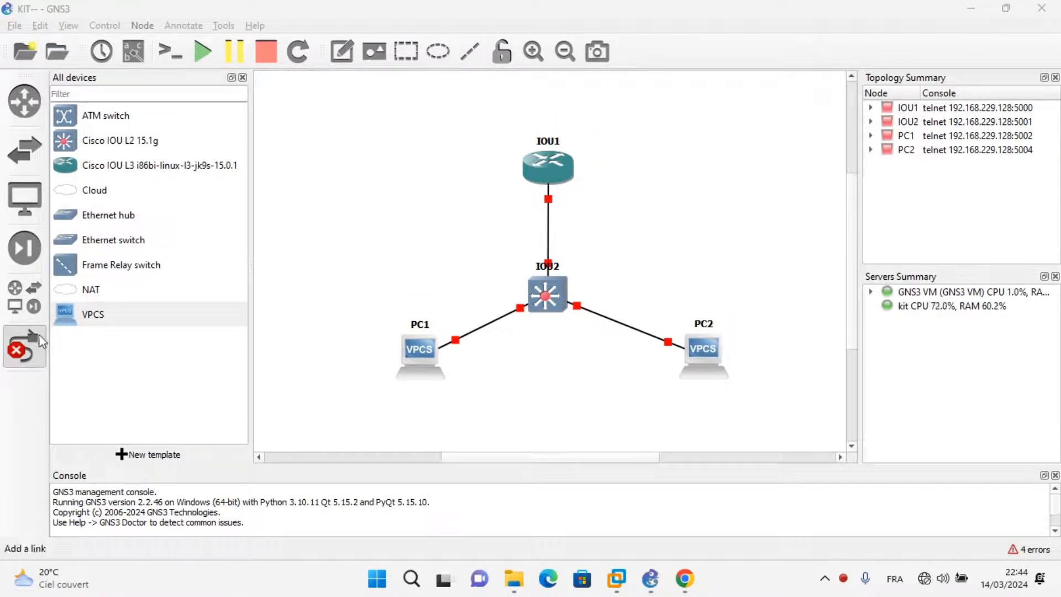
left_click(27, 349)
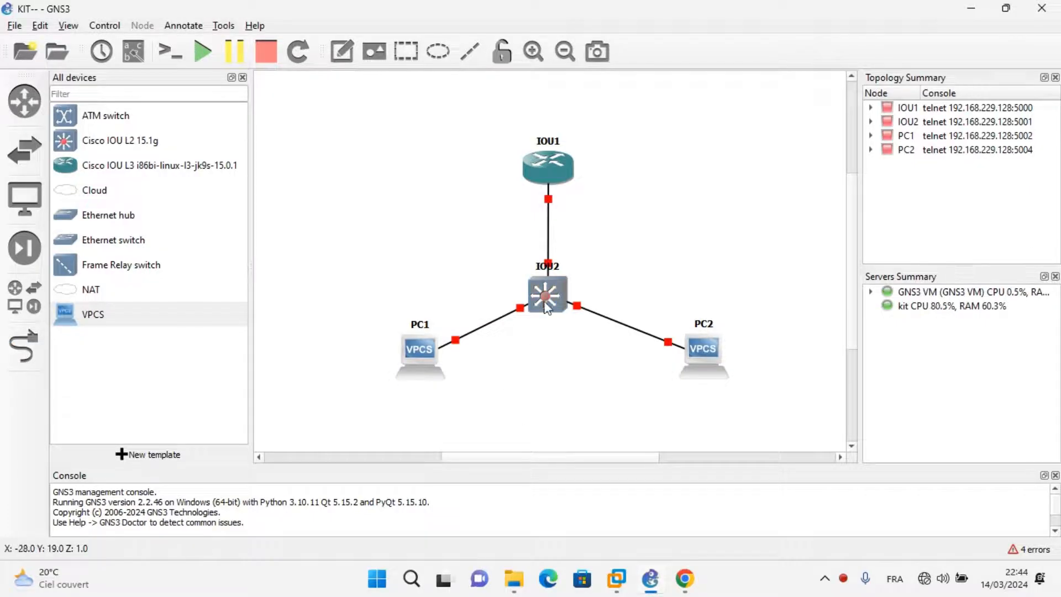
Nudge the IOU2 switch slightly, start all devices in the topology and close the device list.
left_click_drag(546, 308, 550, 309)
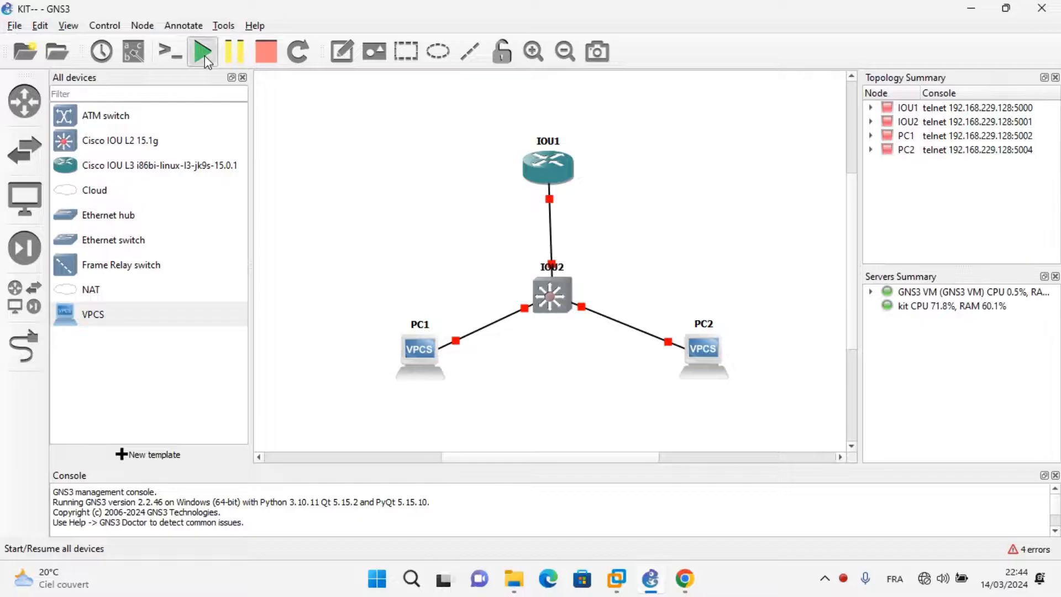
left_click(203, 53)
left_click(538, 304)
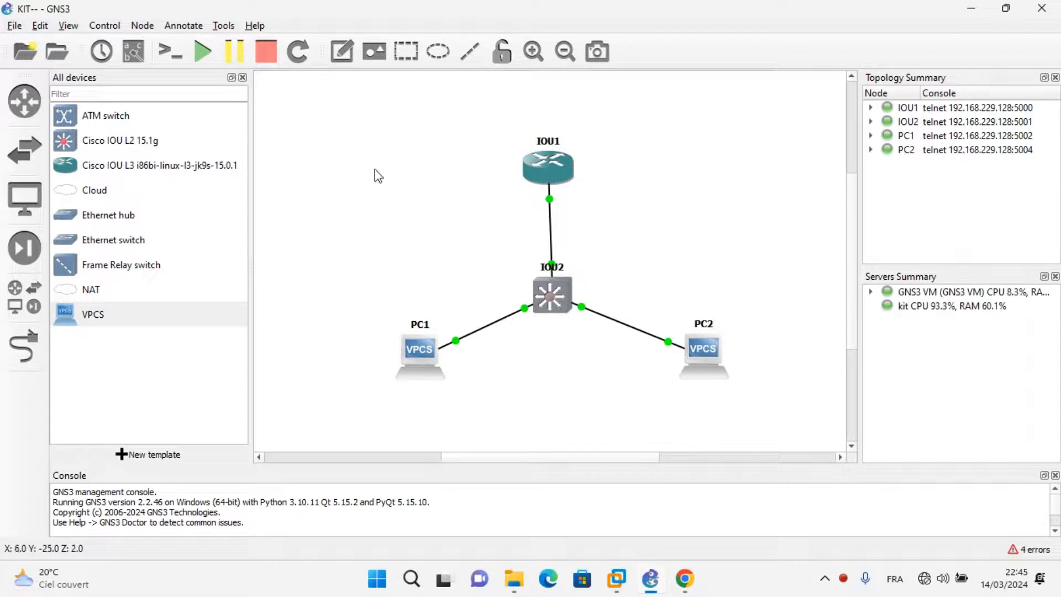
left_click(243, 78)
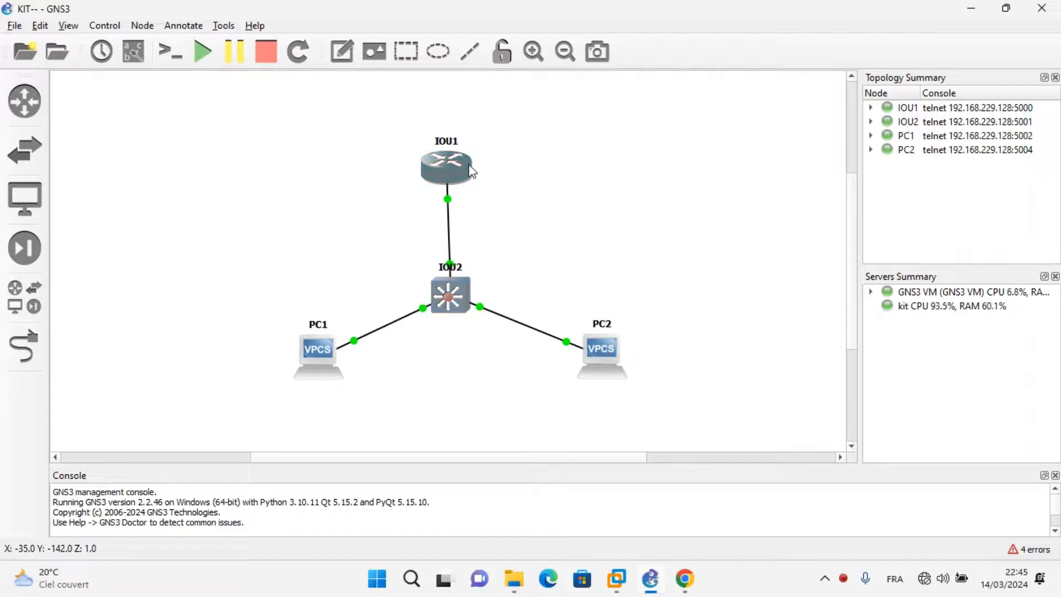
Open the consoles of the IOU1 router and the IOU2 switch.
mouse_move(469, 167)
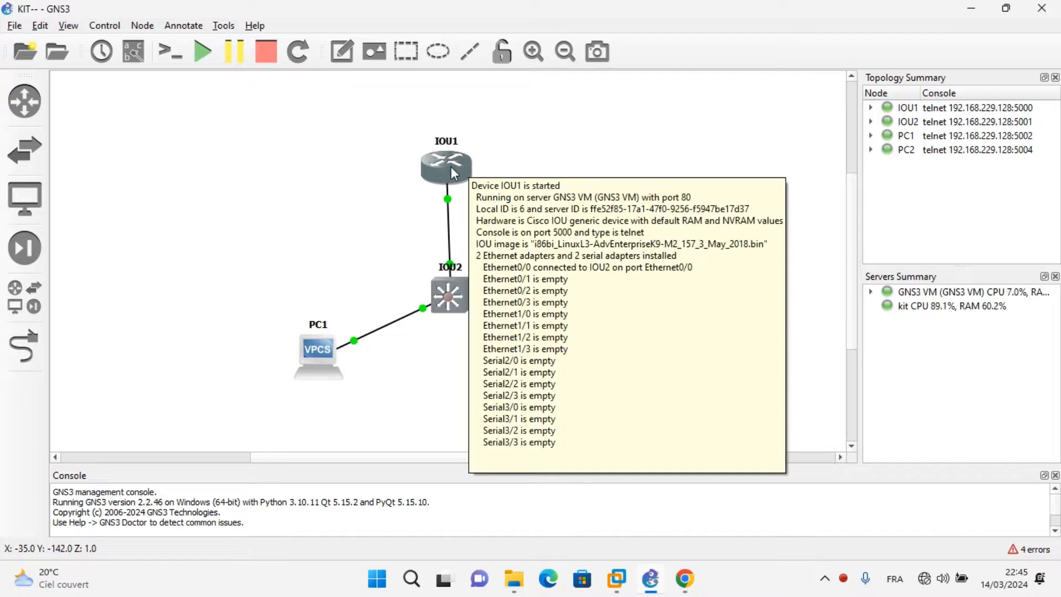
right_click(452, 168)
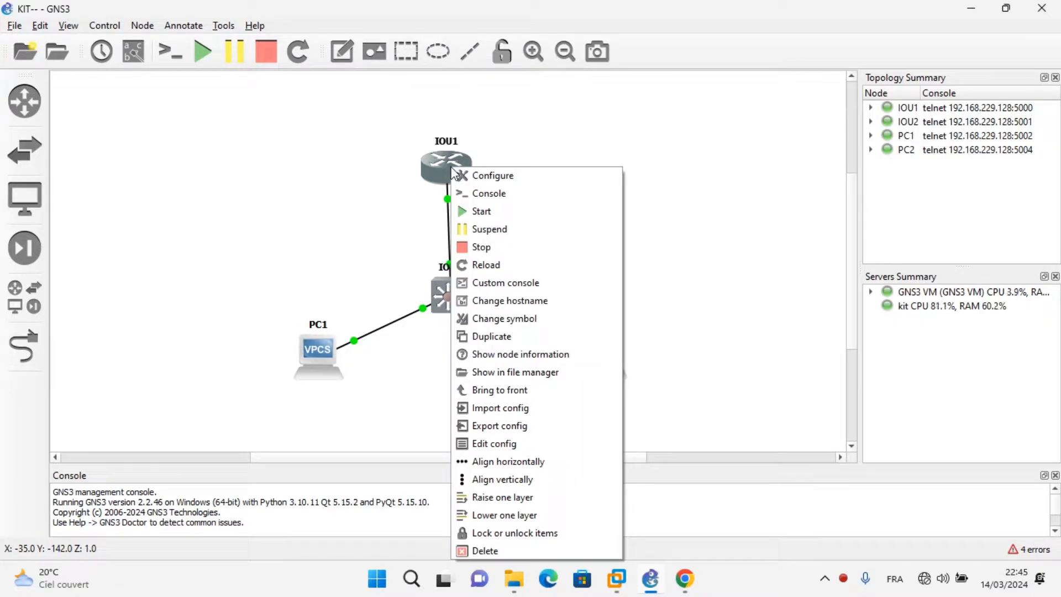
left_click(490, 197)
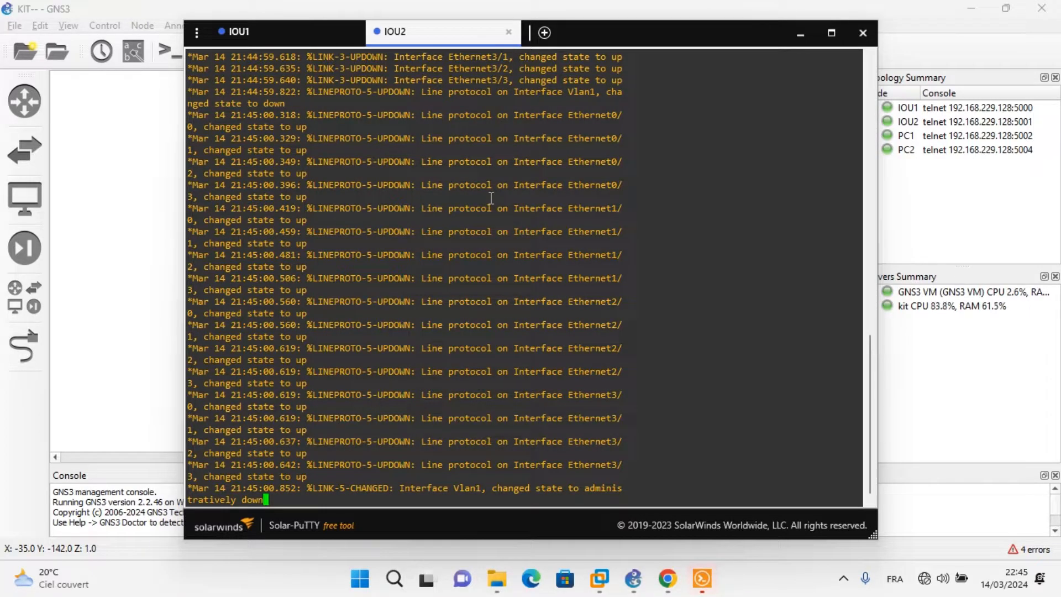
Run show configuration in the IOU2 console and page through the output to its end.
key("Return")
key("Return")
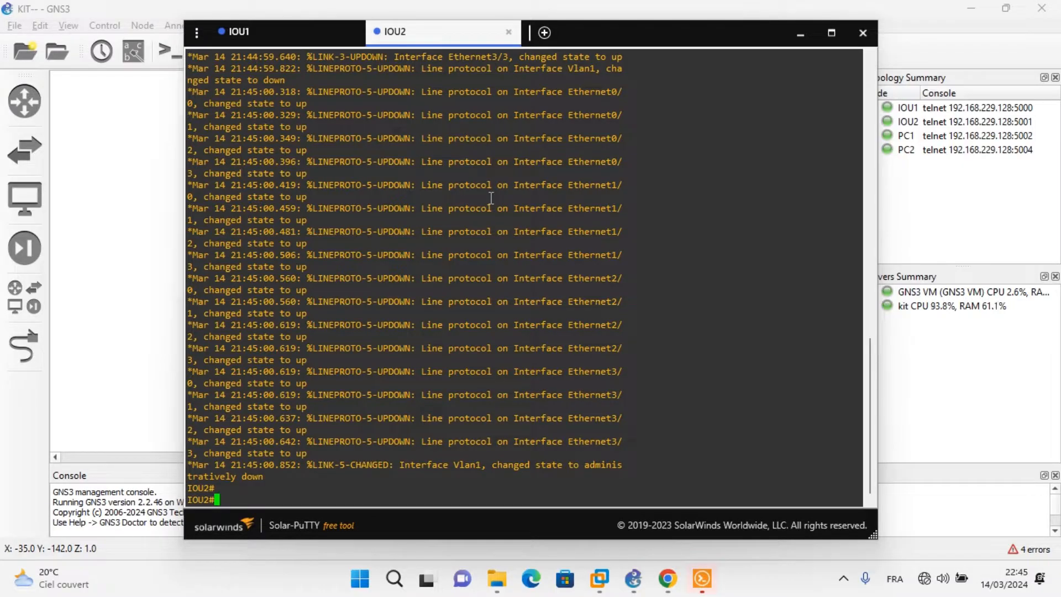
type("sh")
key("Tab")
type("conf")
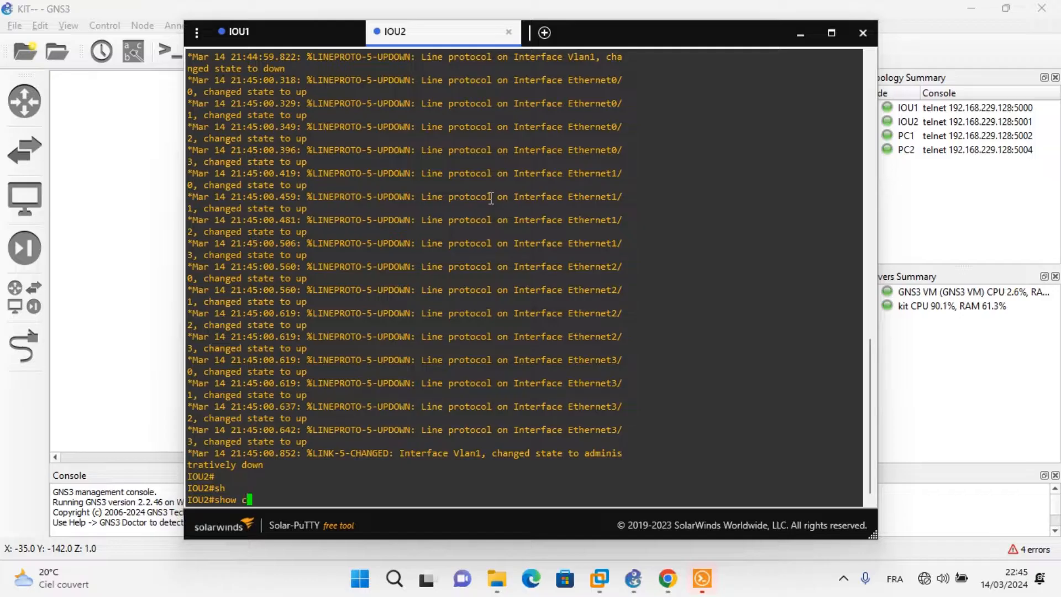
key("Tab")
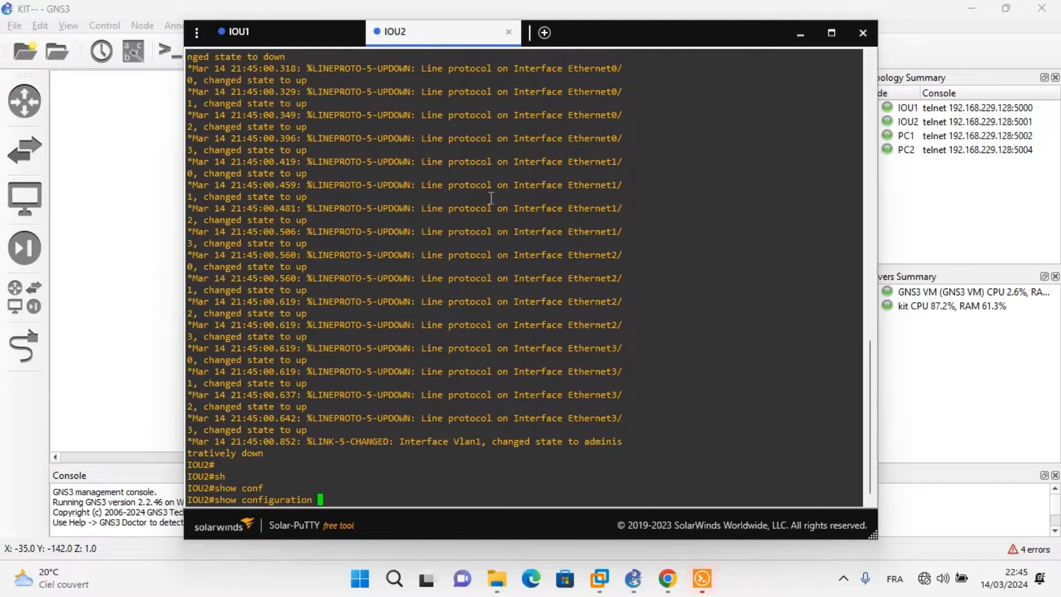
key("Return")
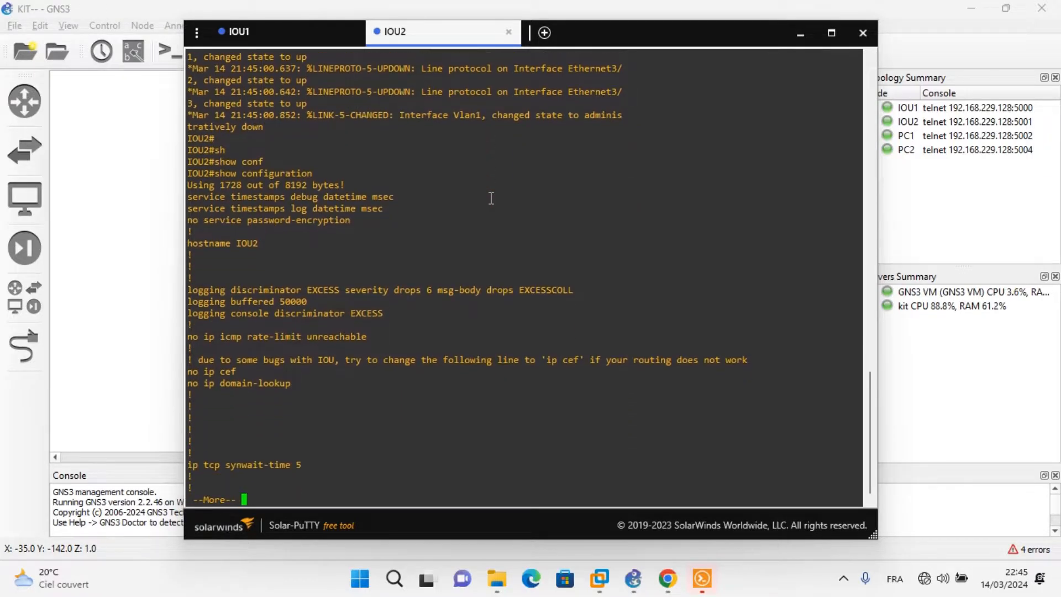
key("Return")
key("Return")
key("Return")
key("Return")
key("Return")
key("Return")
key("Return")
key("Return")
key("Return")
key("Return")
key("Return")
key("Return")
key("Return")
key("Return")
key("Return")
key("Return")
key("Return")
key("Return")
key("Return")
key("Return")
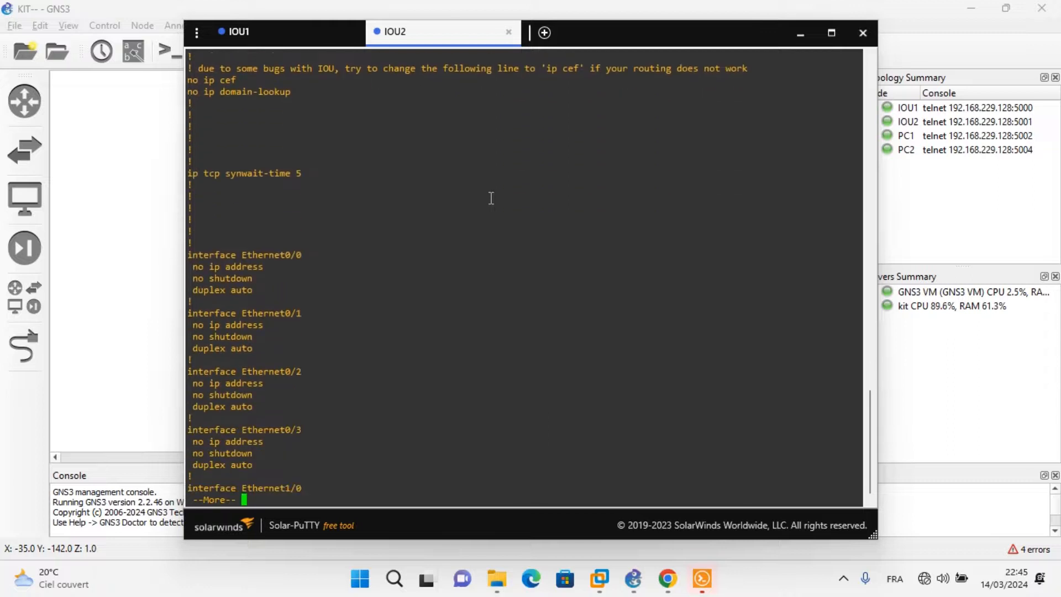
key("Return")
key("Return")
key("Return")
key("Return")
key("Return")
key("Return")
key("Return")
key("Return")
key("Return")
key("Return")
key("Return")
key("Return")
key("Return")
key("Return")
key("Return")
key("Return")
key("Return")
key("Return")
key("Return")
key("Return")
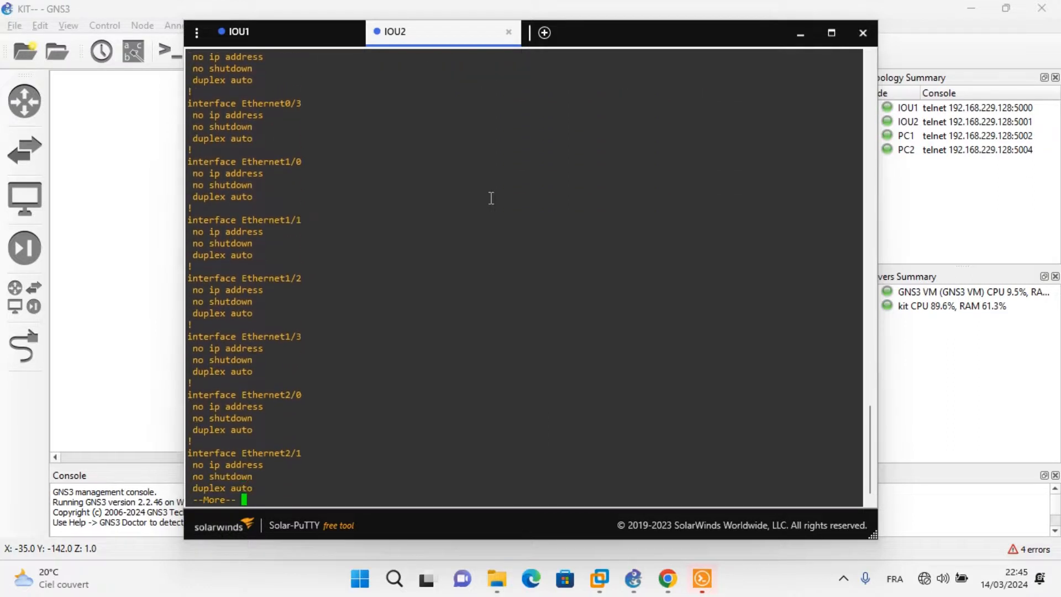
key("Return")
key("Return")
key("Return")
key("Return")
key("Return")
key("Return")
key("Return")
key("Return")
key("Return")
key("Return")
key("Return")
key("Return")
key("Return")
key("Return")
key("Return")
key("Return")
key("Return")
key("Return")
key("Return")
key("Return")
key("Return")
key("Return")
key("Return")
key("Return")
key("Return")
key("Return")
key("Return")
key("Return")
key("Return")
key("Return")
key("Return")
key("Return")
key("Return")
key("Return")
key("Return")
key("Return")
key("Return")
key("Return")
key("Return")
key("Return")
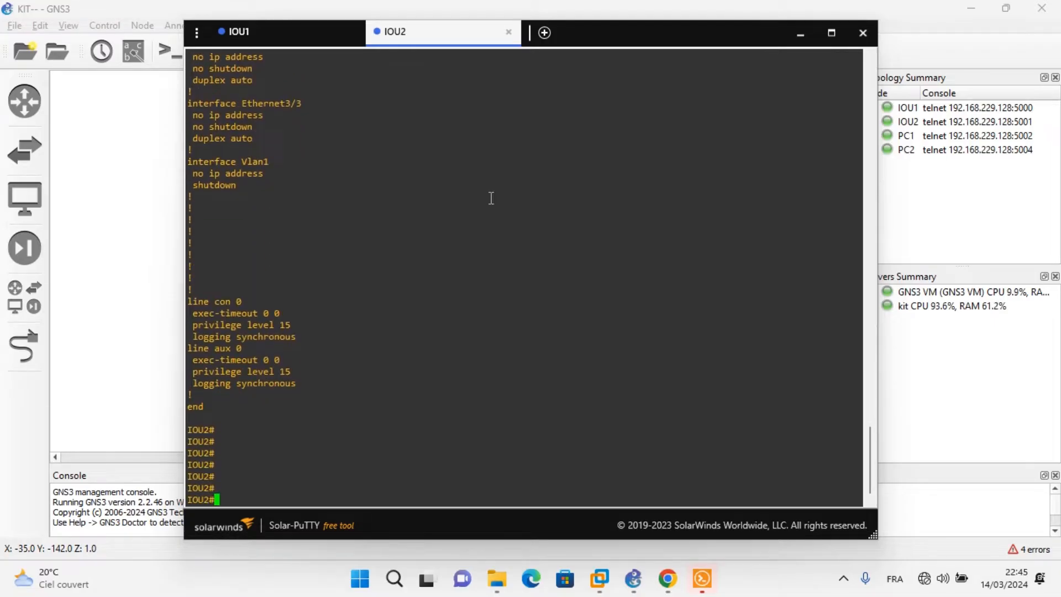
Minimize the console window and open another console session for the IOU2 switch from the topology.
left_click(799, 33)
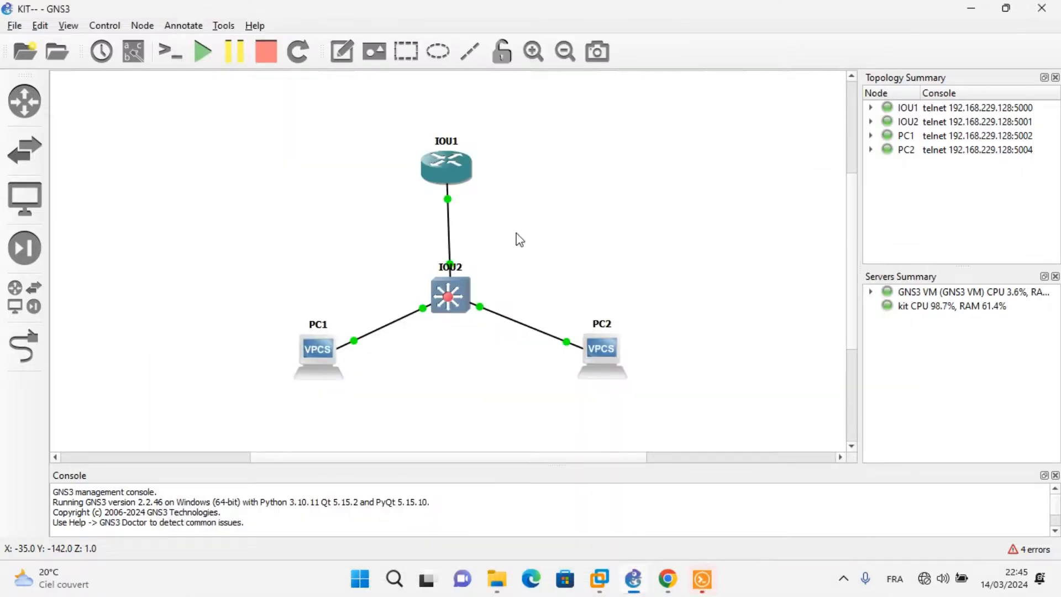
right_click(466, 290)
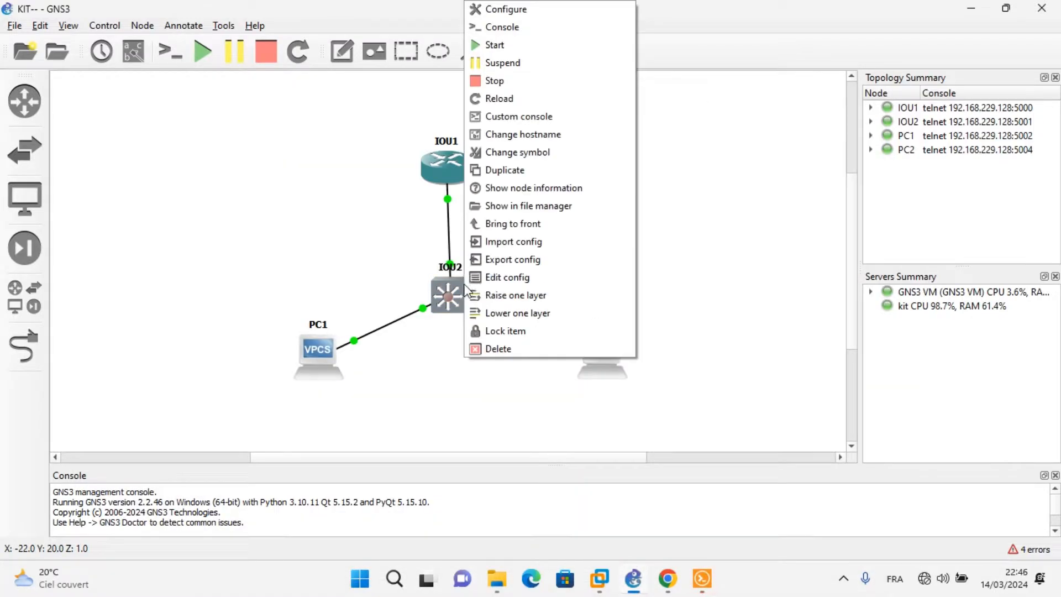
left_click(504, 27)
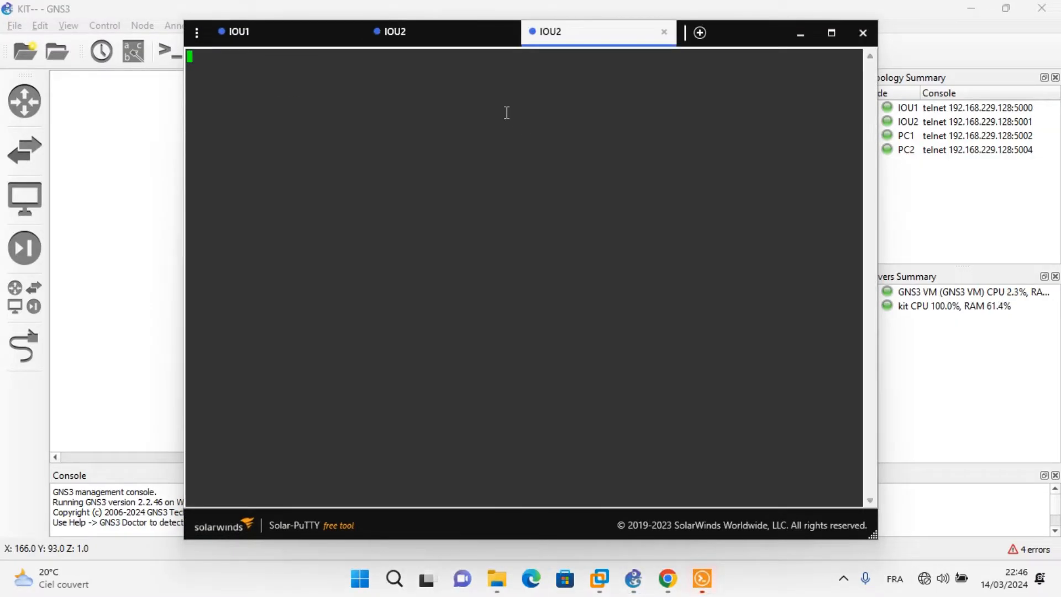
Switch to the IOU1 router's console session and send several empty lines to test its prompt.
left_click(236, 31)
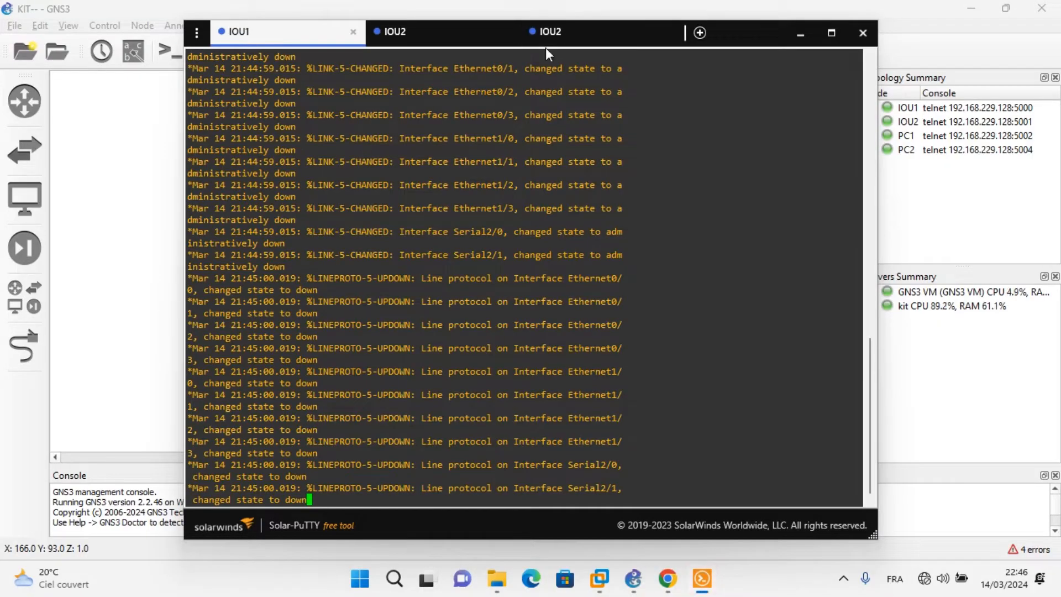
key("Return")
key("Return")
key("Return")
key("Return")
key("Return")
key("Return")
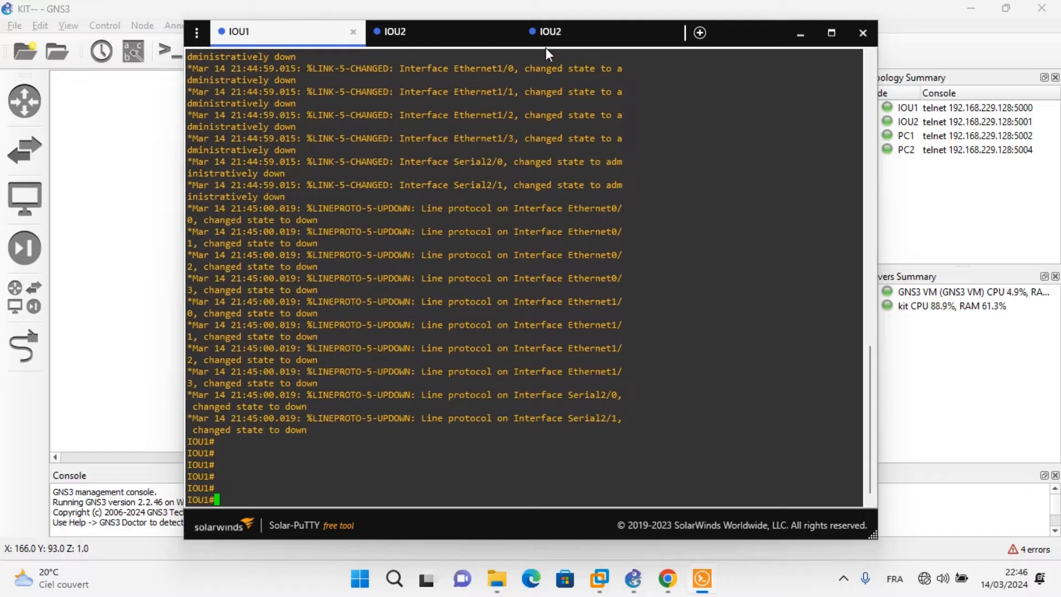
key("Return")
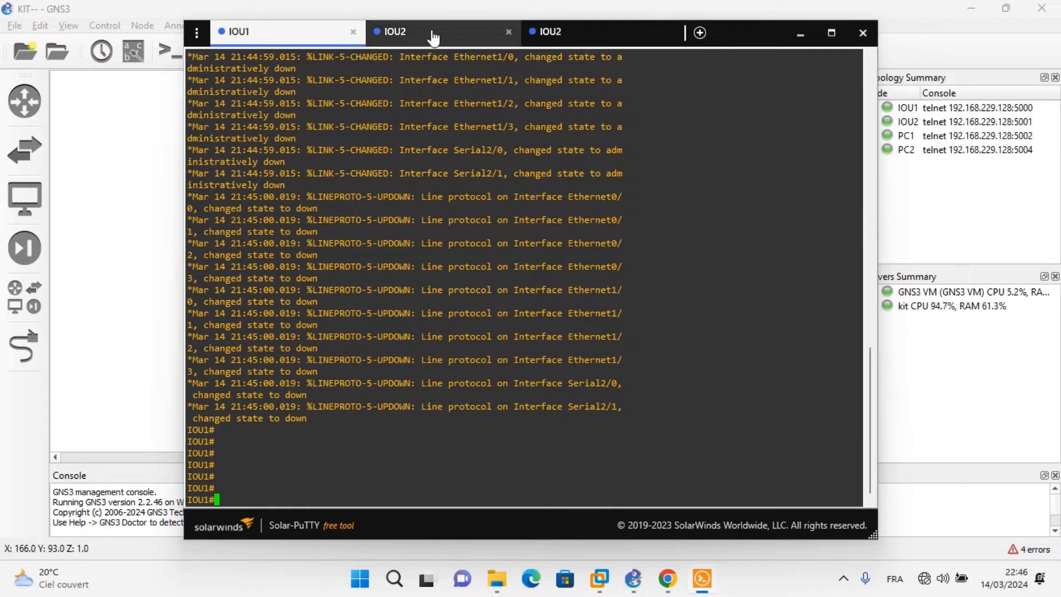
View the two IOU2 console sessions in turn and minimize the console window to return to the topology.
left_click(433, 37)
left_click(569, 34)
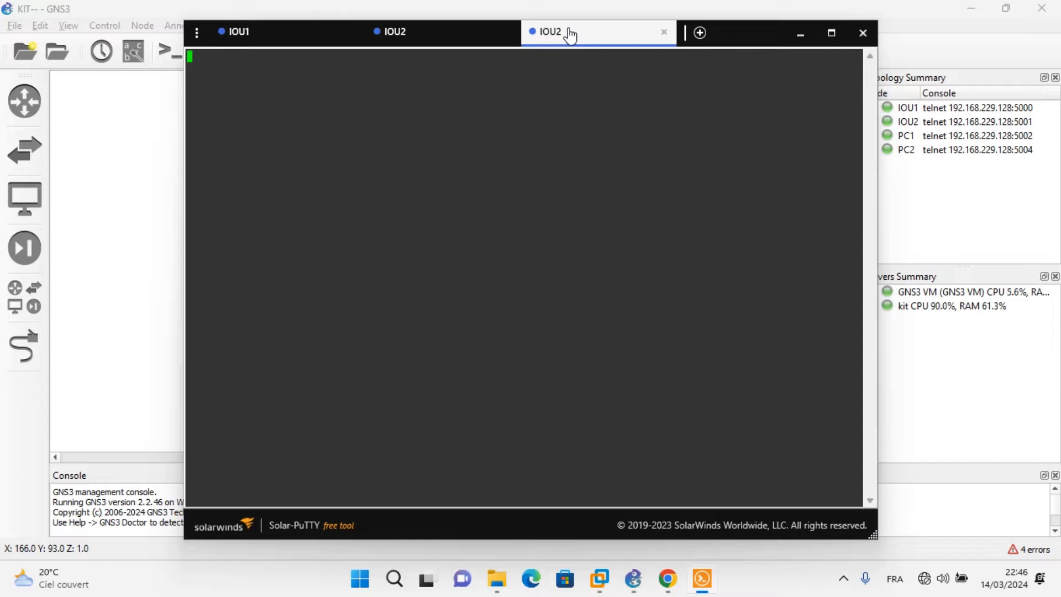
left_click(800, 34)
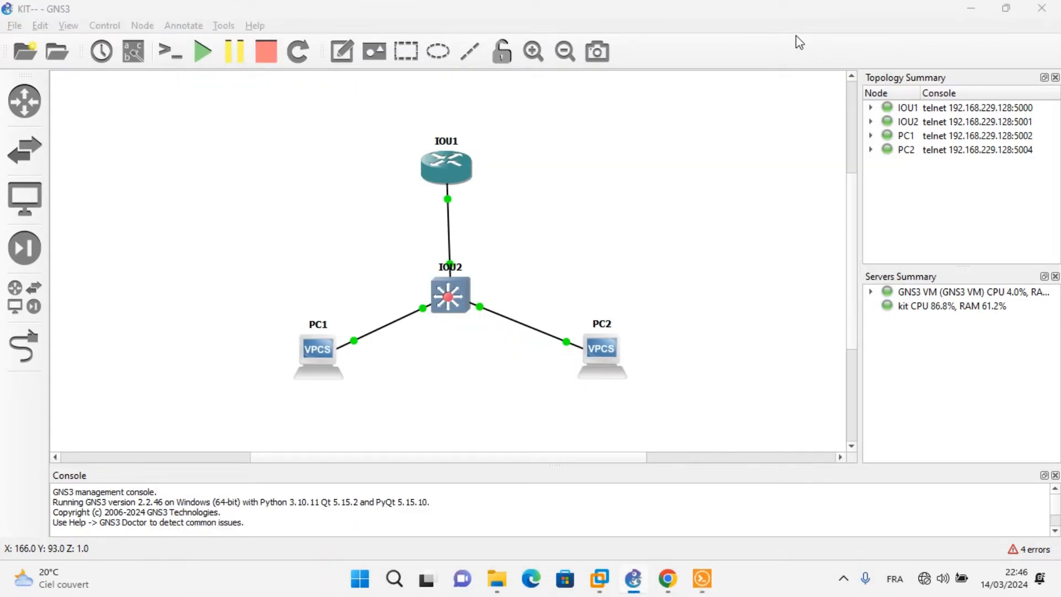